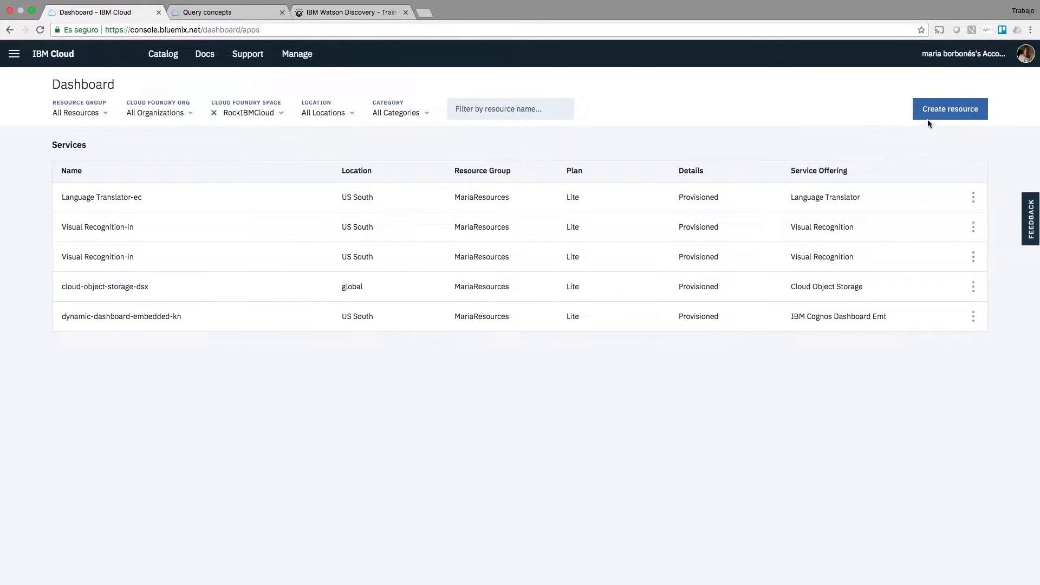
# - Start creating a new resource and open the Discovery service from the catalog's Watson category
pyautogui.click(943, 116)
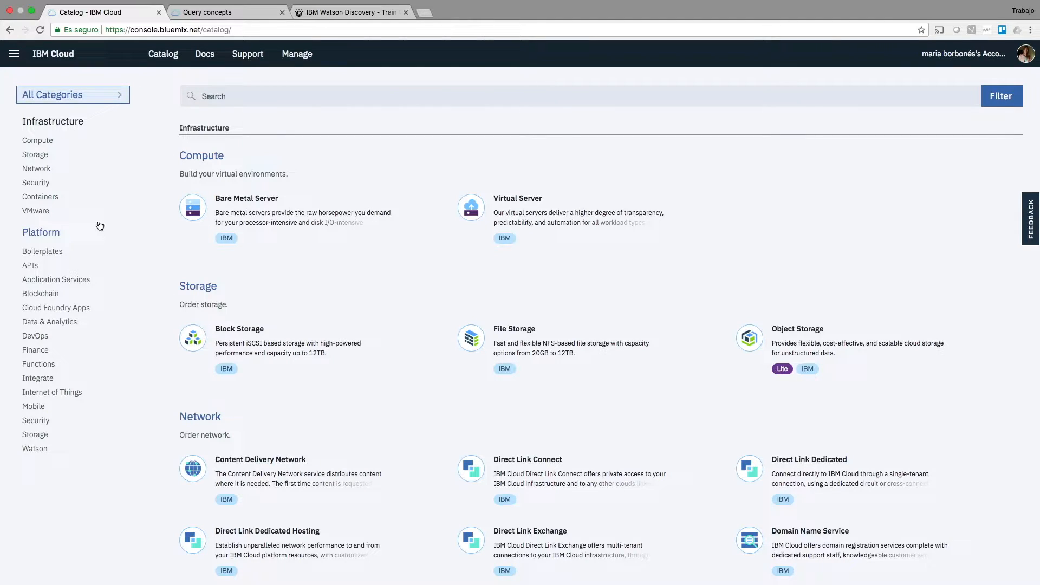
pyautogui.click(42, 450)
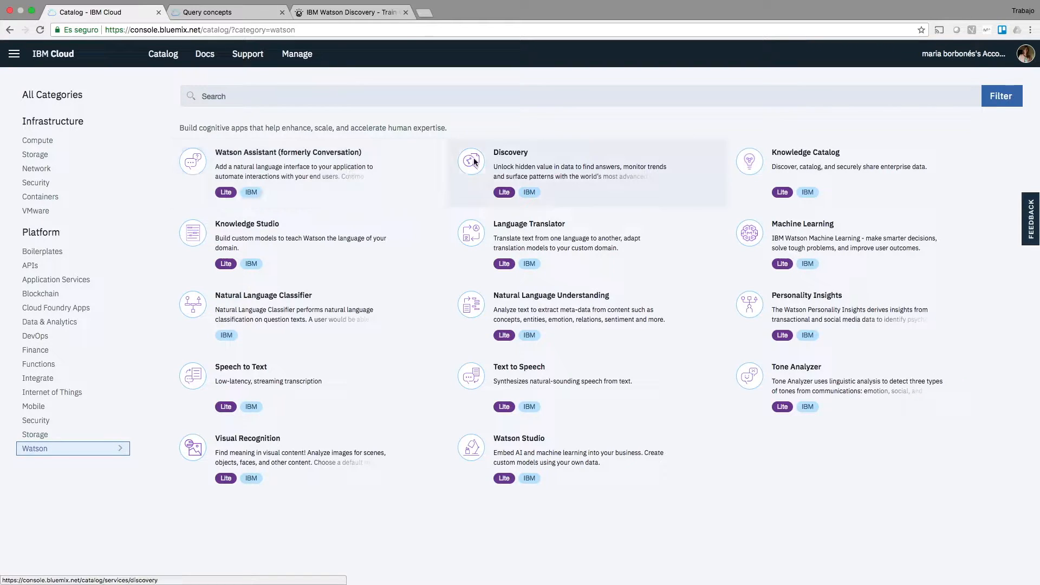
pyautogui.click(514, 171)
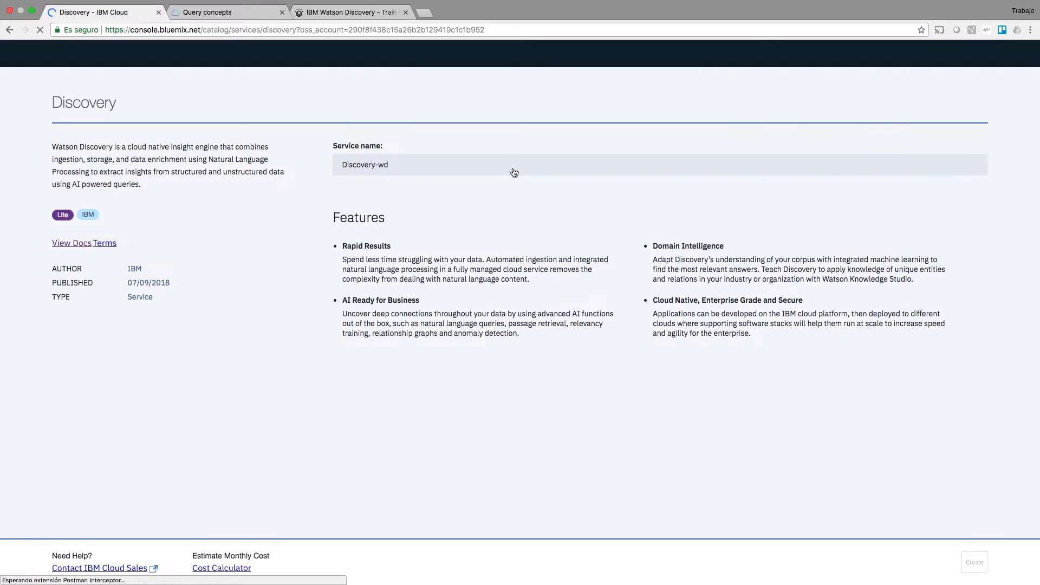
# - Open the Discovery service's documentation in a separate browser tab, look at it and close that tab
pyautogui.rightClick(79, 248)
pyautogui.click(91, 251)
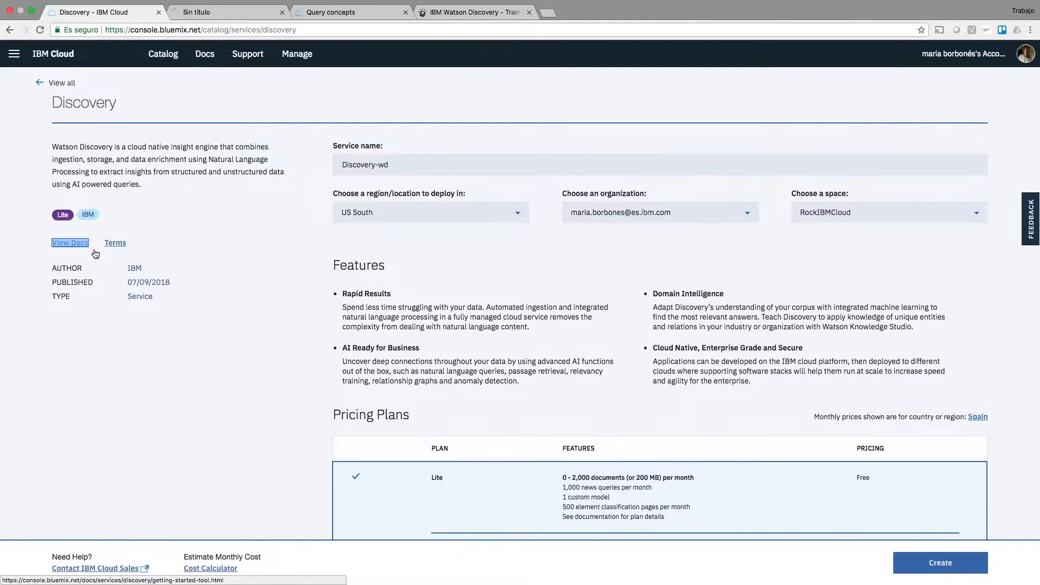
pyautogui.click(235, 15)
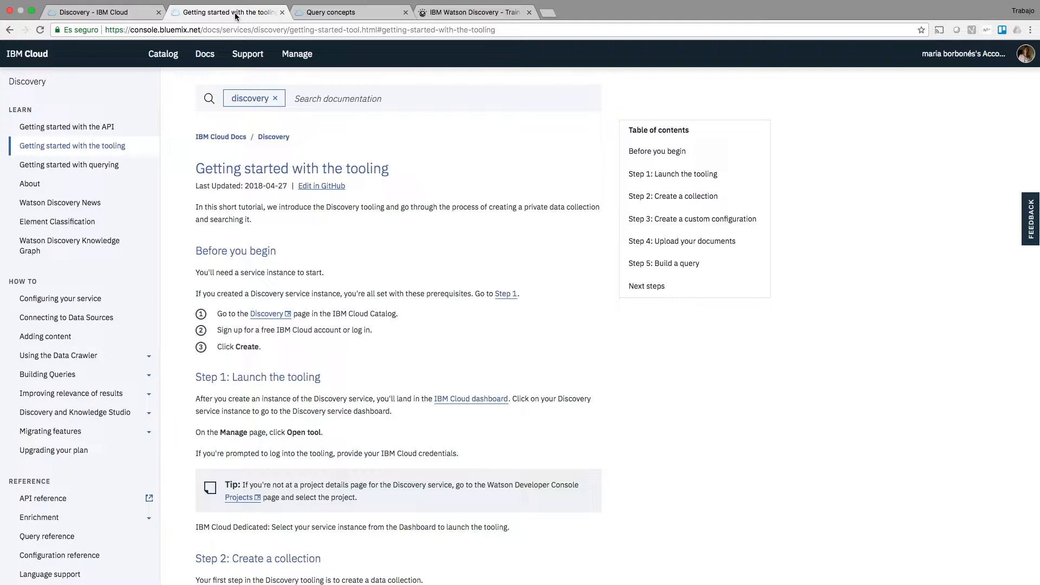
pyautogui.click(282, 13)
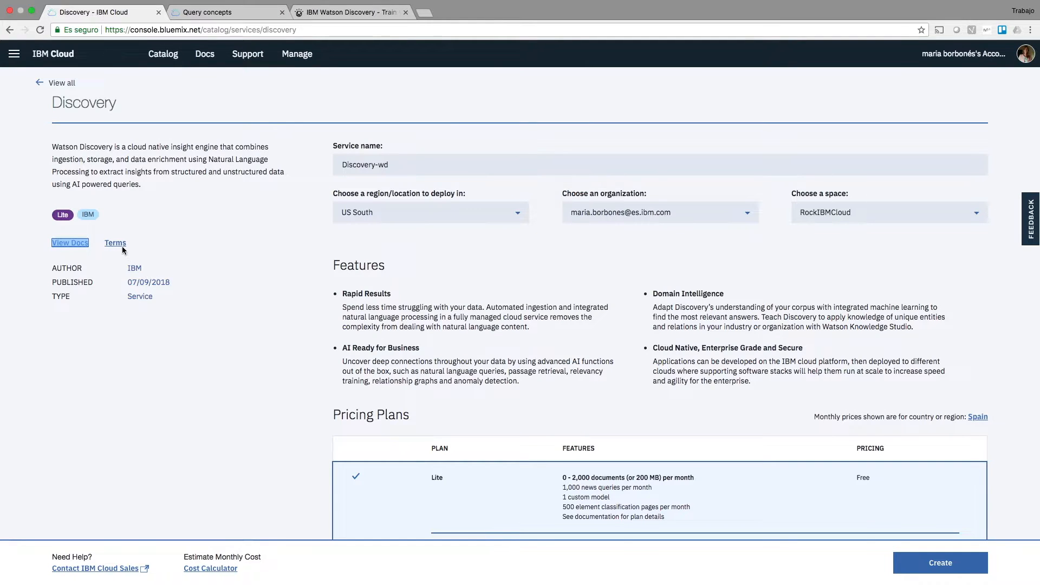
# - Review the Discovery service's features and pricing plans
pyautogui.scroll(-5, 148, 274)
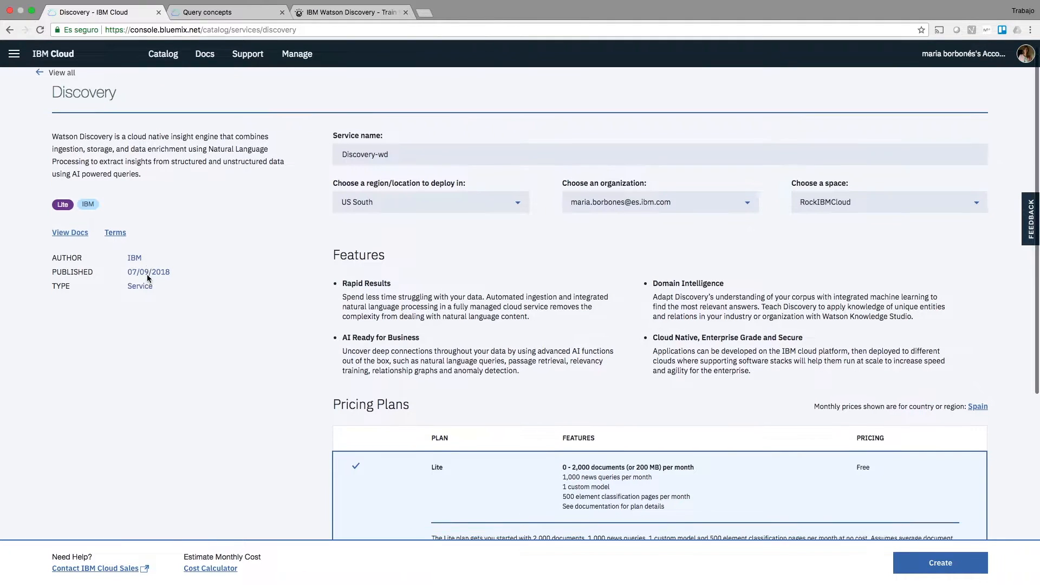
pyautogui.scroll(-5, 147, 279)
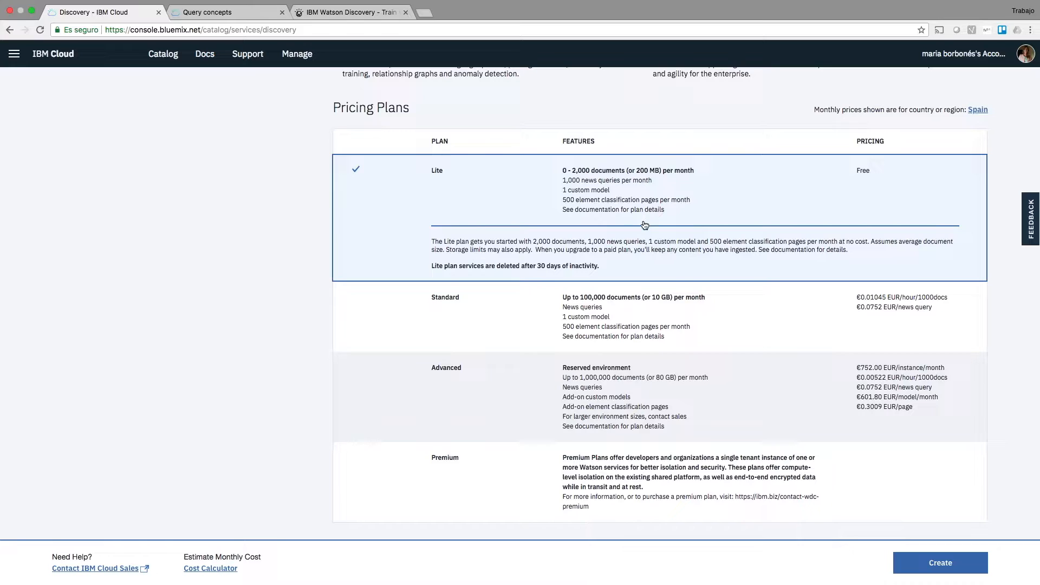
pyautogui.scroll(1, 644, 233)
pyautogui.scroll(10, 644, 233)
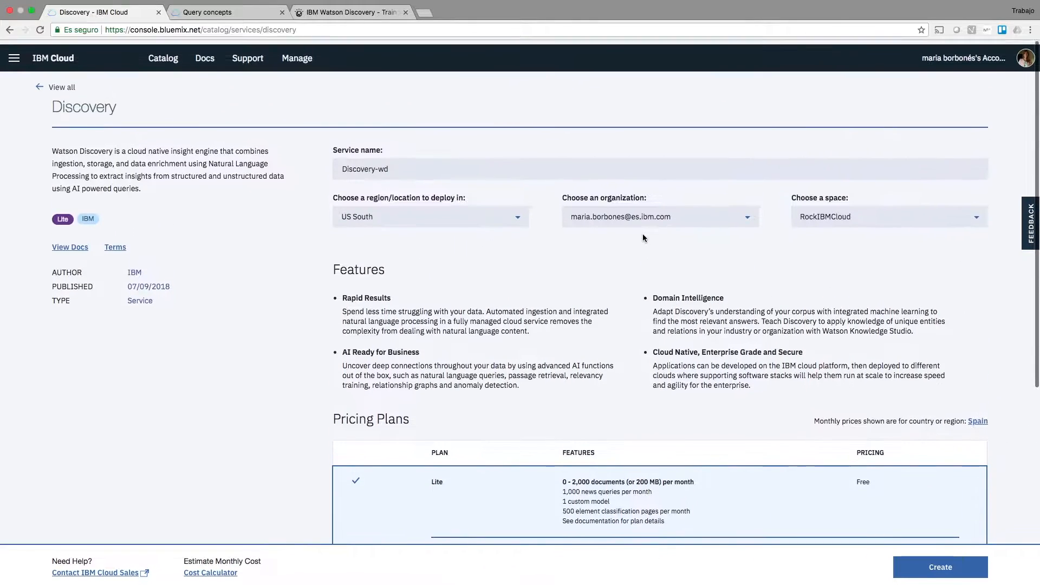
# - Name the service Discovery-RockYourIBM and create it on the Lite plan
pyautogui.click(395, 164)
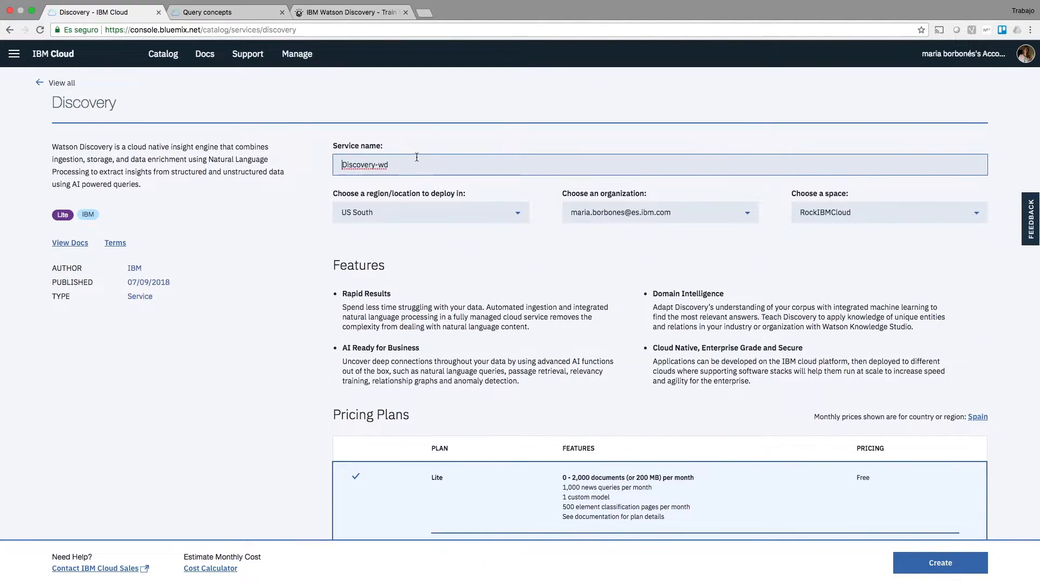
pyautogui.press('super+a')
pyautogui.write('Discovery-RO')
pyautogui.press('BackSpace')
pyautogui.write('ockYourIBM')
pyautogui.scroll(-3, 869, 195)
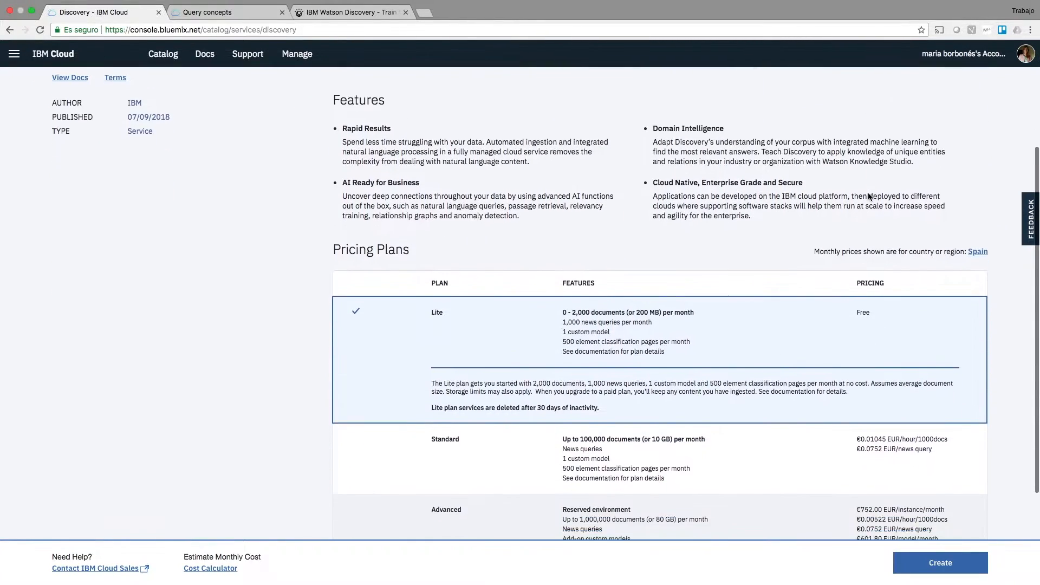
pyautogui.scroll(-3, 868, 193)
pyautogui.click(920, 563)
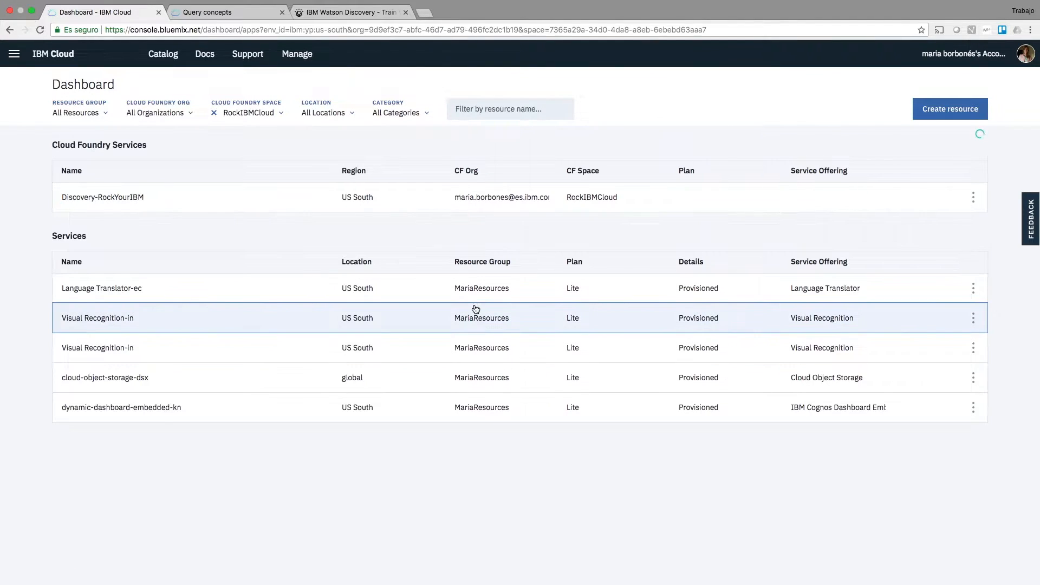
# - Open the Discovery-RockYourIBM service from the dashboard and reveal its hidden credentials
pyautogui.click(294, 206)
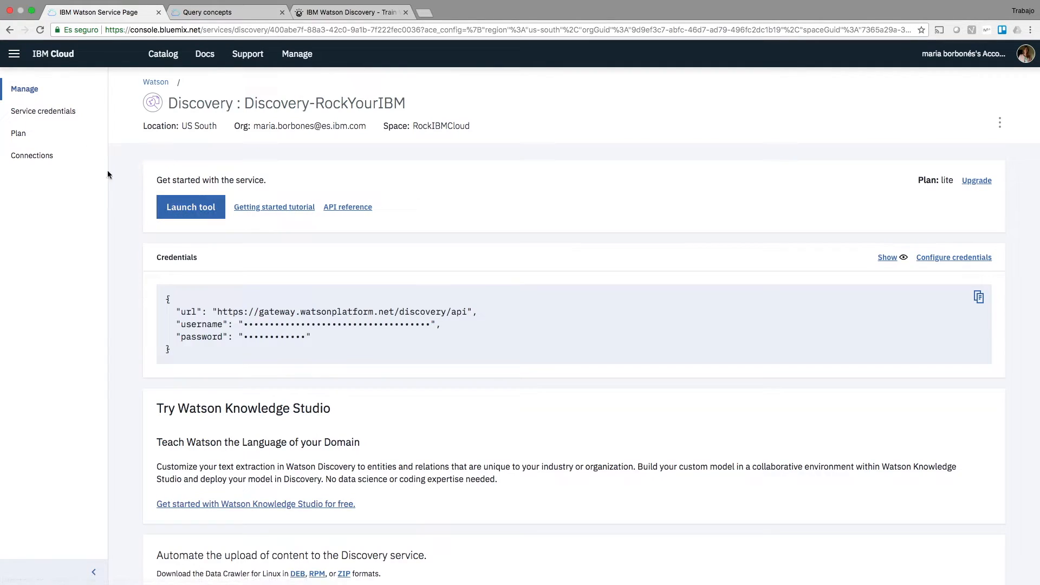
pyautogui.click(893, 258)
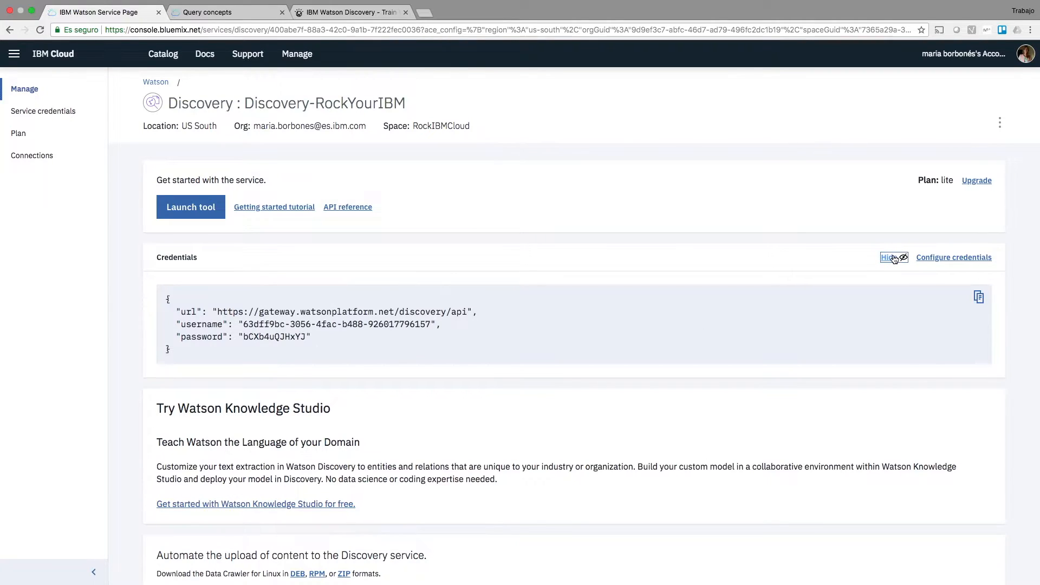
pyautogui.scroll(-2, 677, 383)
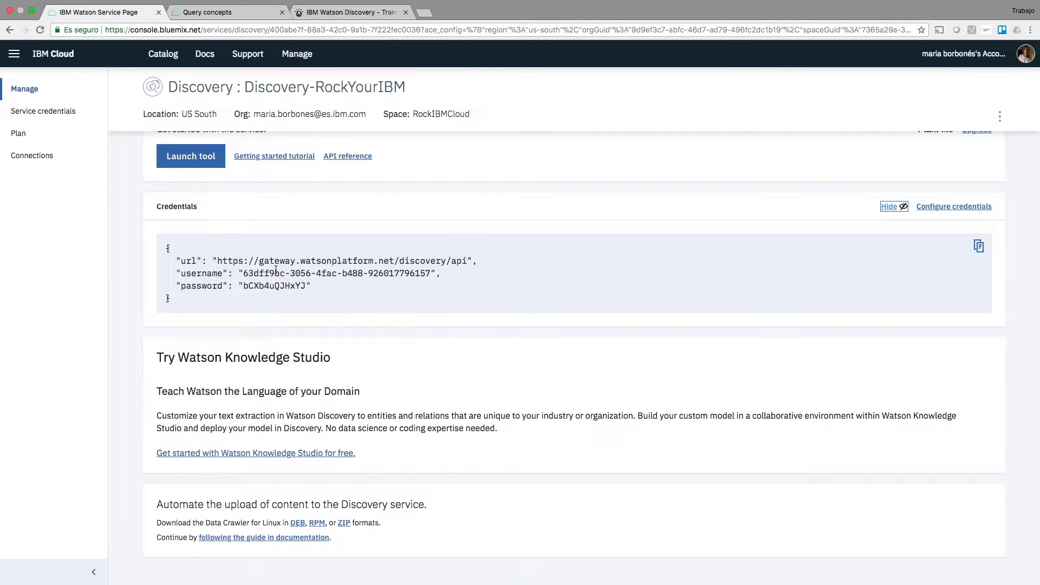
pyautogui.scroll(2, 273, 287)
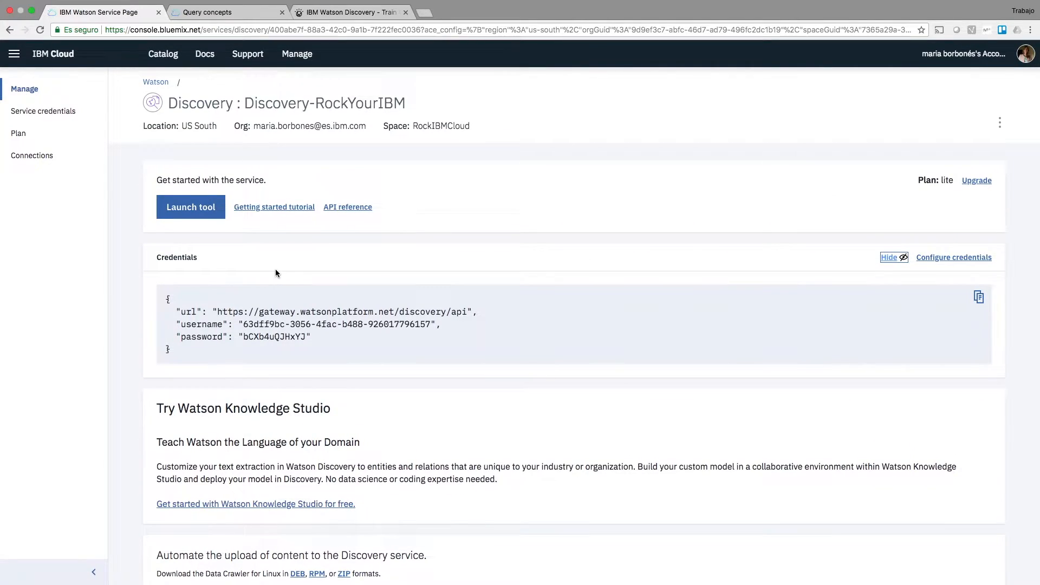
# - Launch the Discovery tool and open the Watson Discovery News collection with Spanish news sources
pyautogui.click(197, 212)
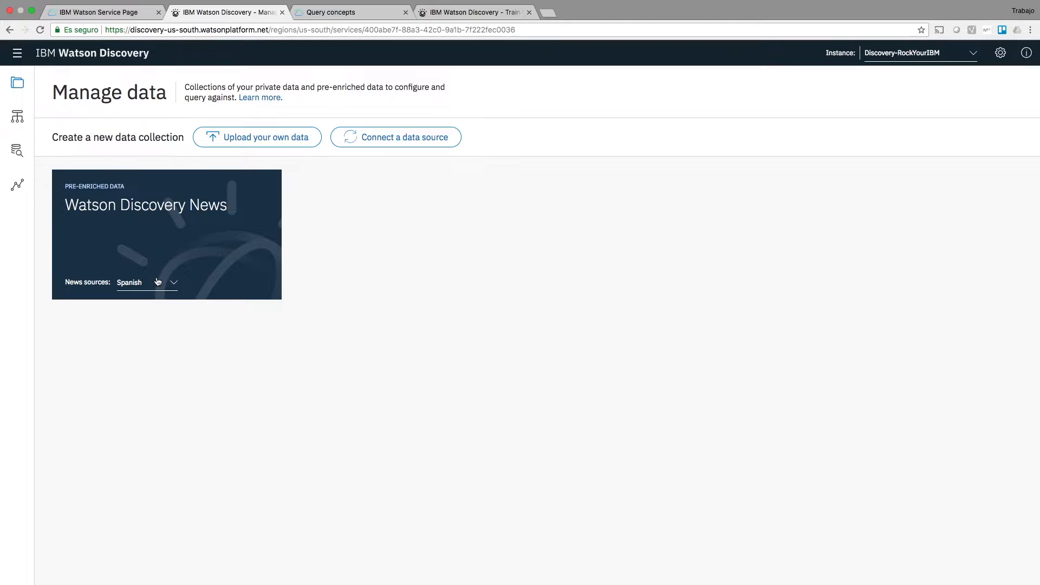
pyautogui.click(143, 254)
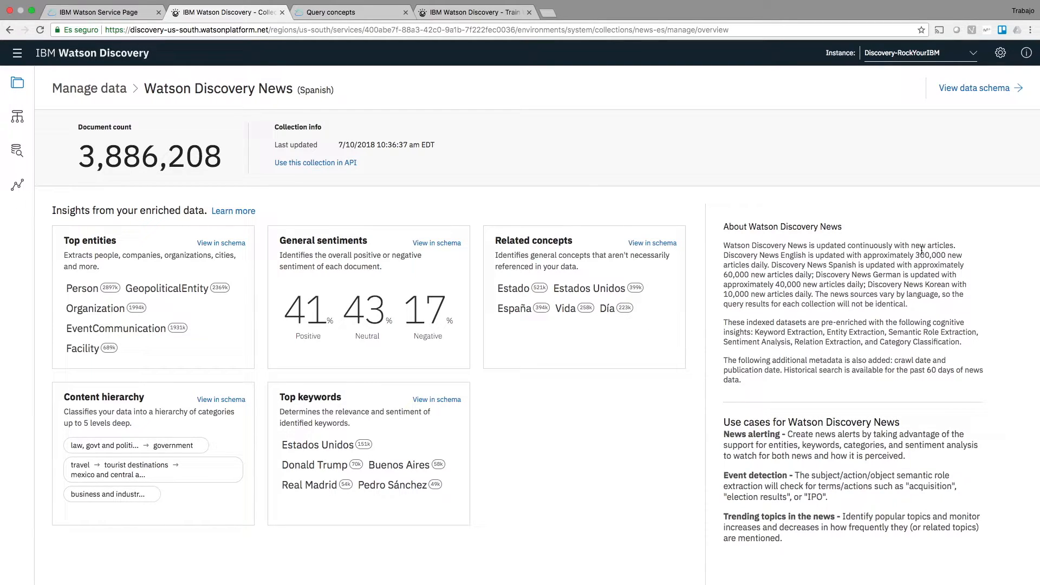
# - Examine the Spanish news collection's overview, including its daily article volume, enrichment insights and API identifiers
pyautogui.moveTo(725, 279); pyautogui.dragTo(813, 279)
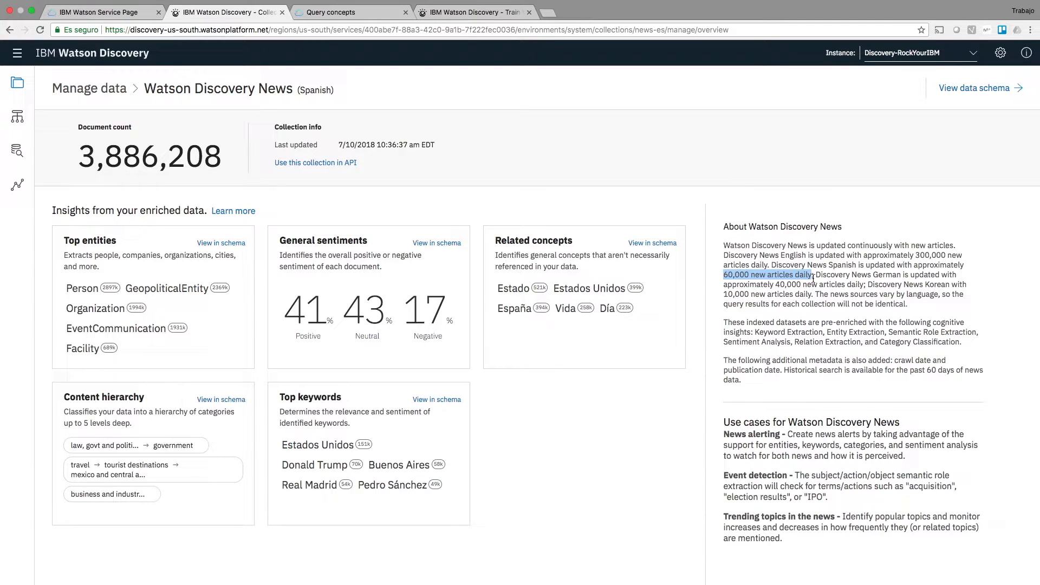
pyautogui.scroll(-2, 591, 409)
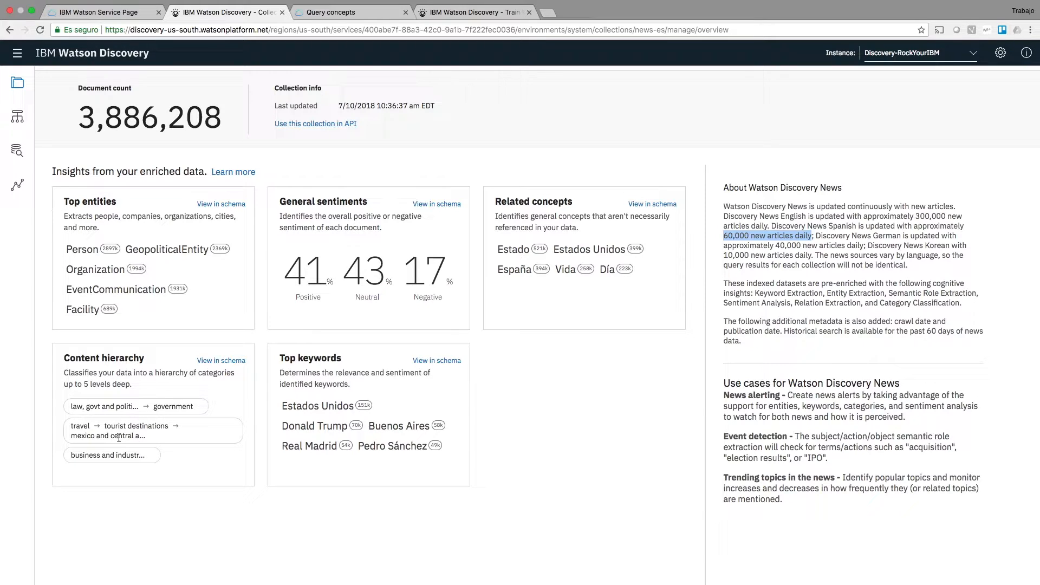
pyautogui.scroll(1, 136, 398)
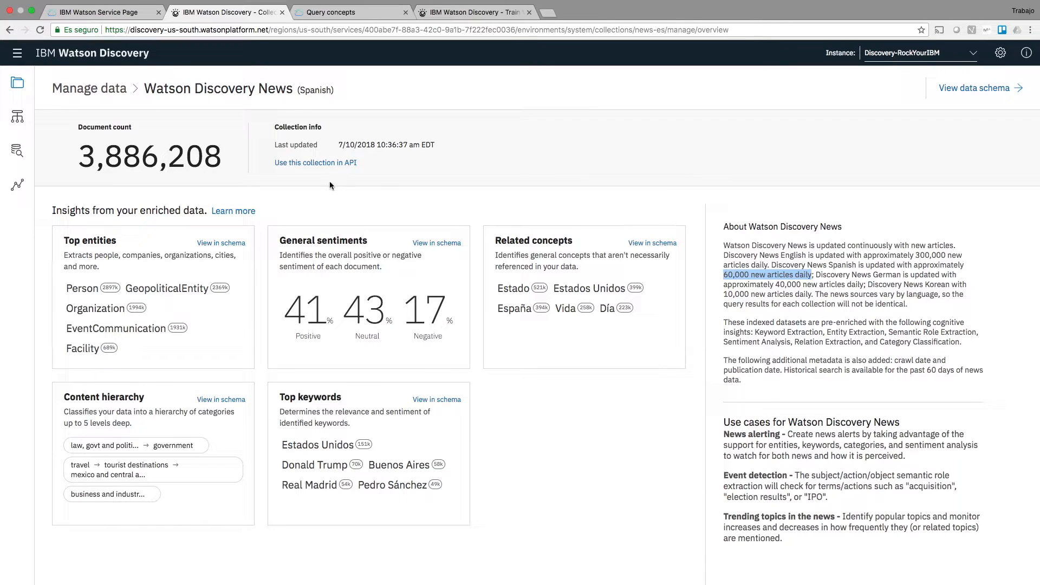
pyautogui.click(328, 164)
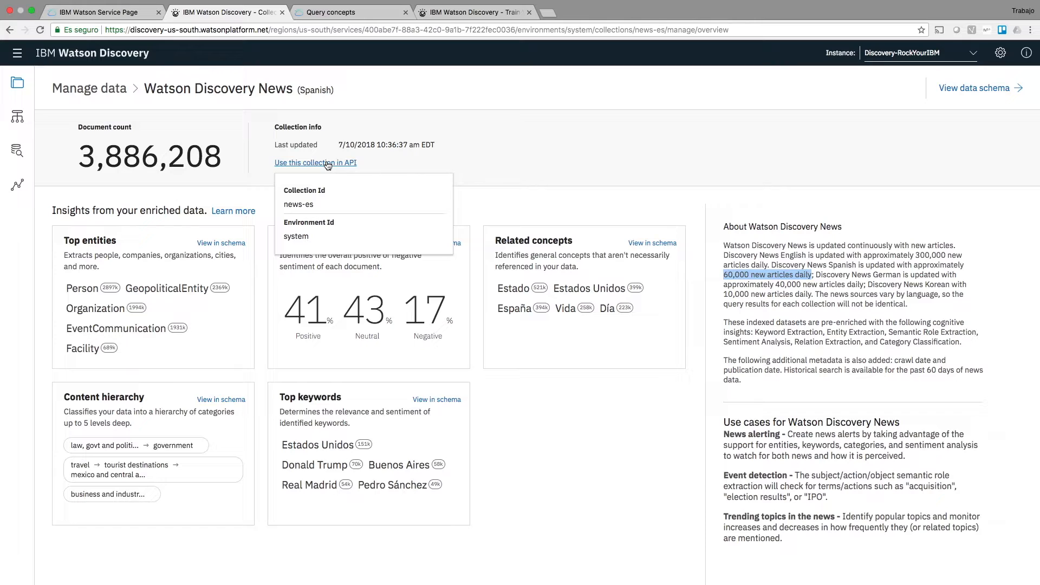
pyautogui.click(515, 153)
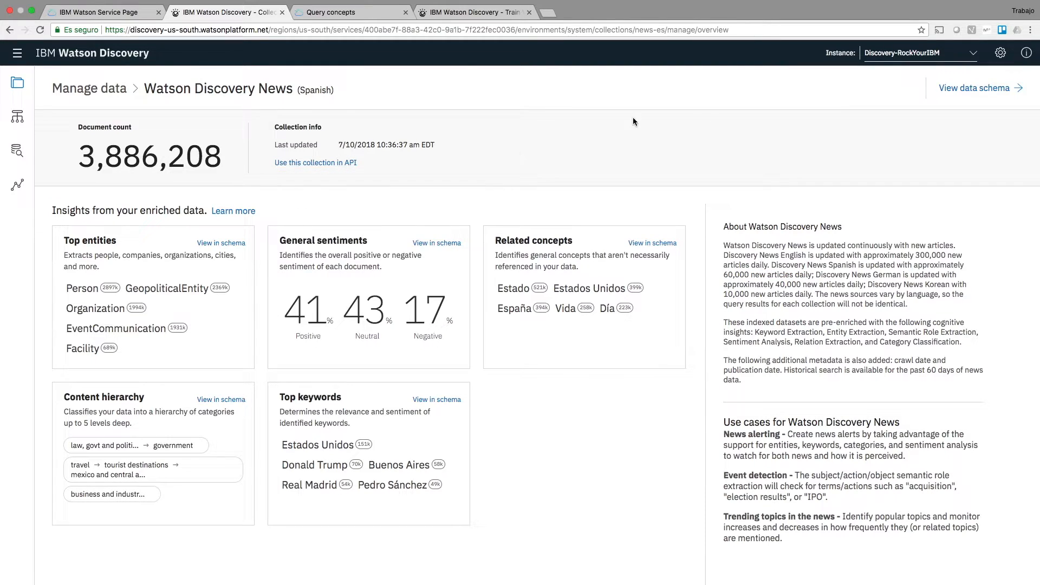
# - Open the collection's data schema and examine the enriched title fields of the first document in the document view
pyautogui.click(981, 90)
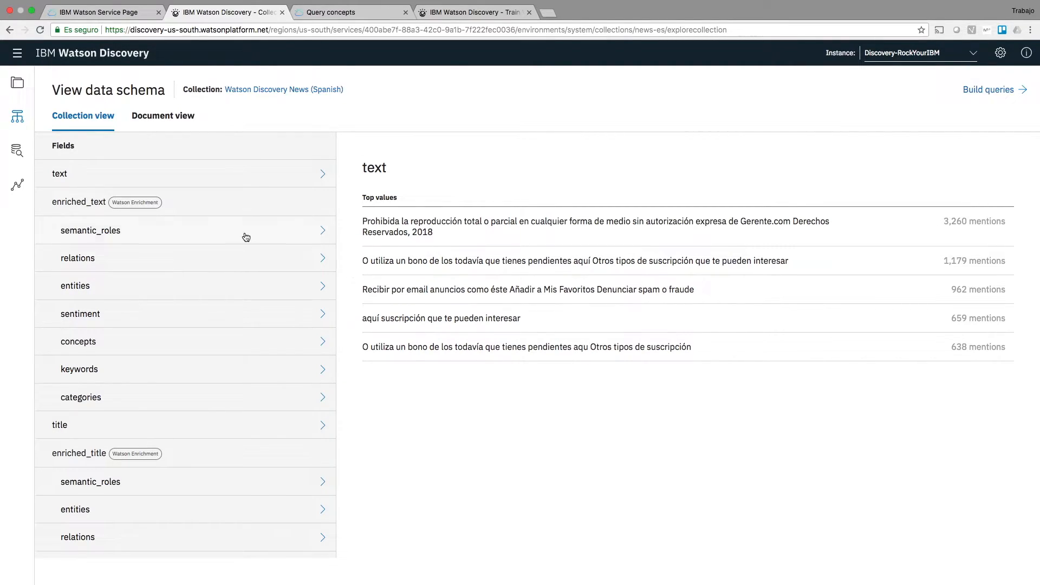
pyautogui.scroll(-1, 246, 237)
pyautogui.scroll(1, 247, 237)
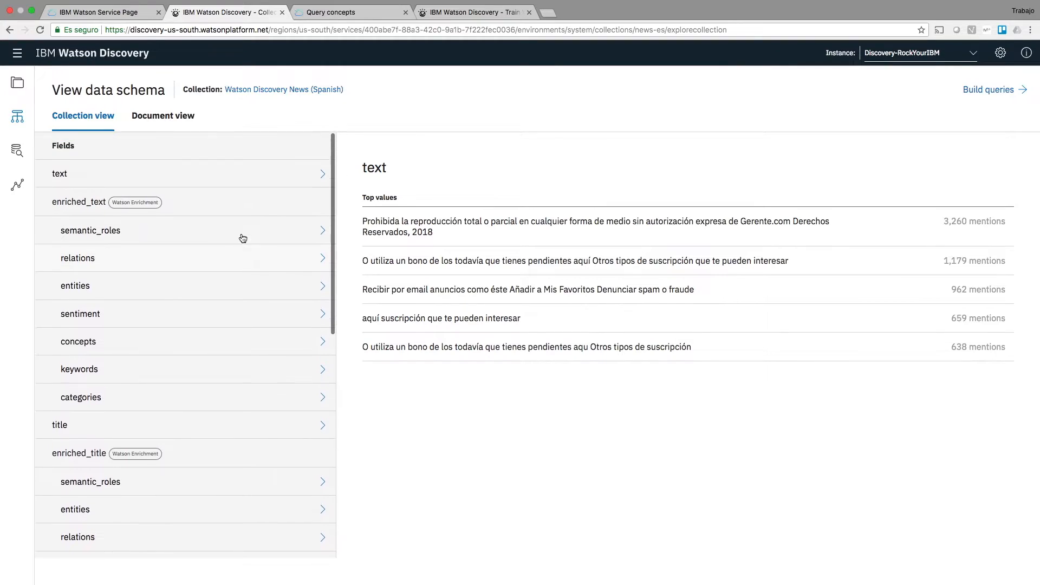
pyautogui.click(143, 124)
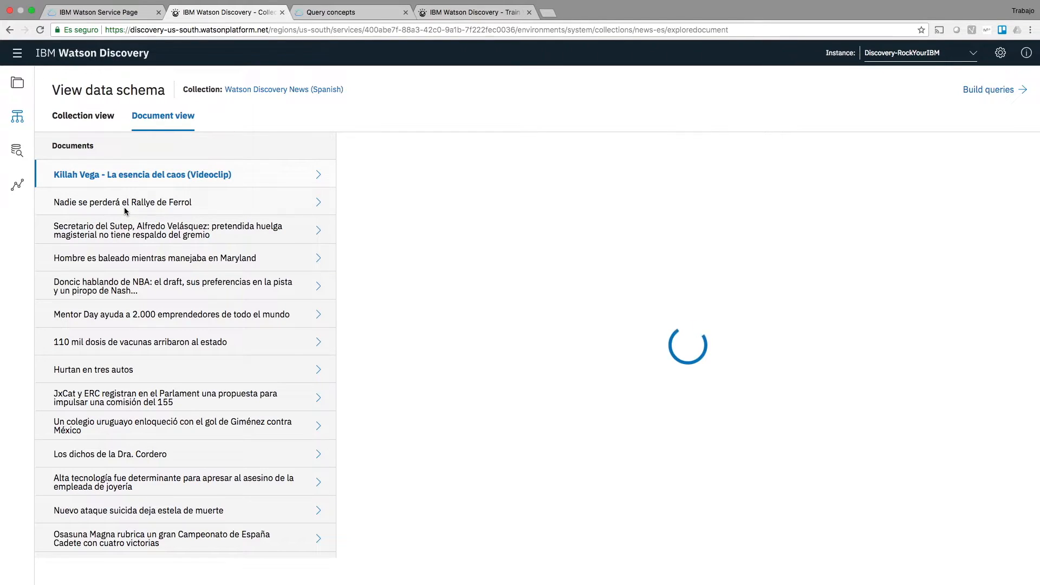
pyautogui.scroll(-3, 412, 255)
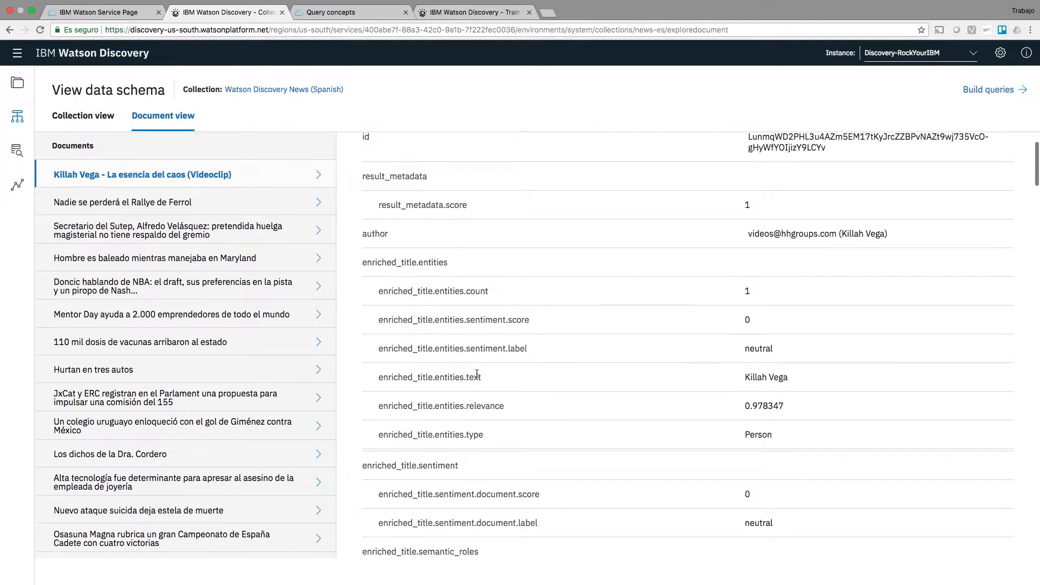
pyautogui.scroll(-2, 476, 375)
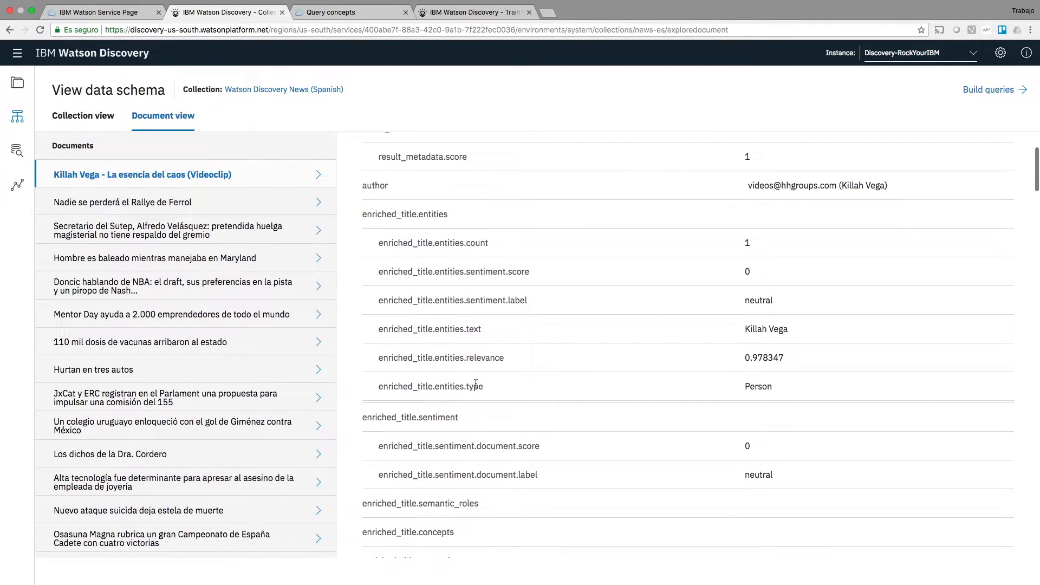
pyautogui.scroll(-3, 476, 383)
pyautogui.scroll(-2, 475, 387)
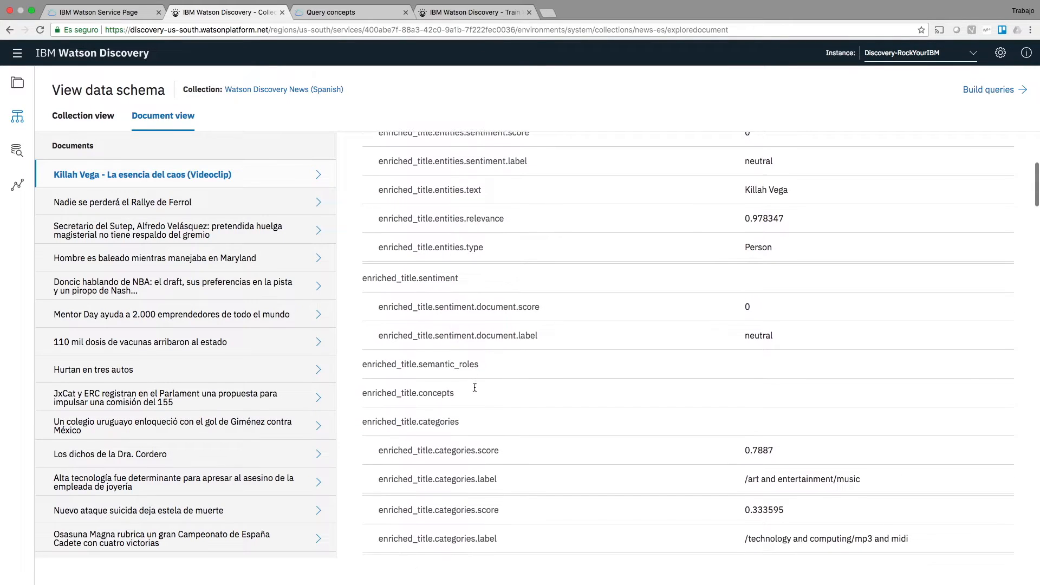
pyautogui.scroll(-1, 474, 387)
pyautogui.scroll(-5, 468, 455)
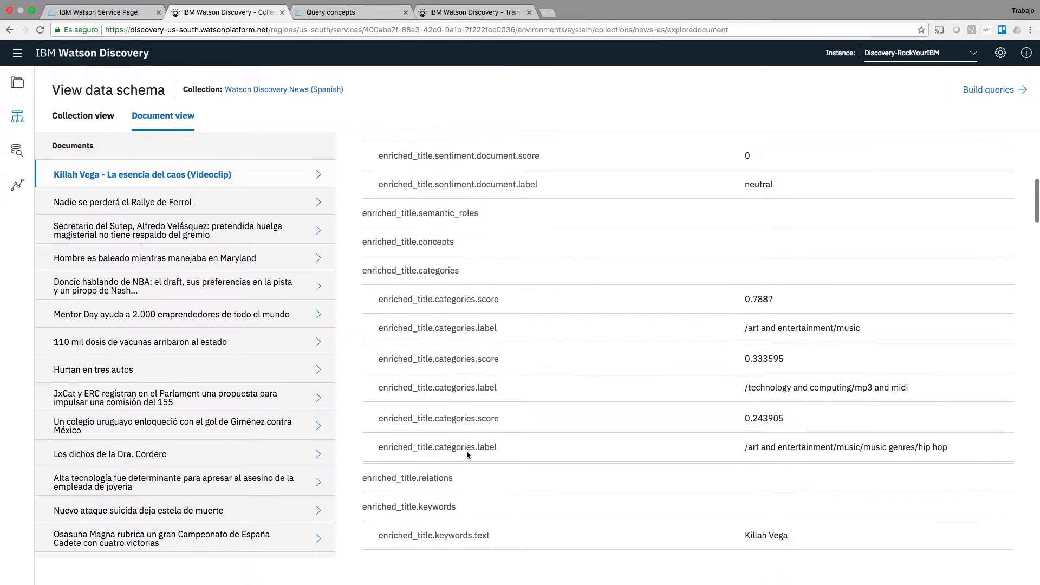
# - Return to the collection view and browse several example values of the enriched_text entities field
pyautogui.click(76, 113)
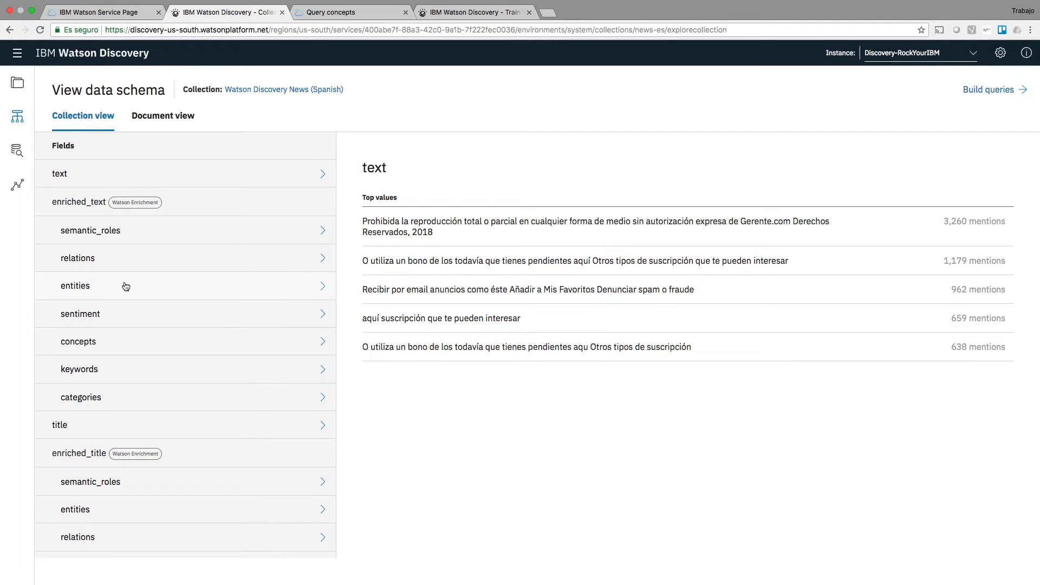
pyautogui.click(126, 286)
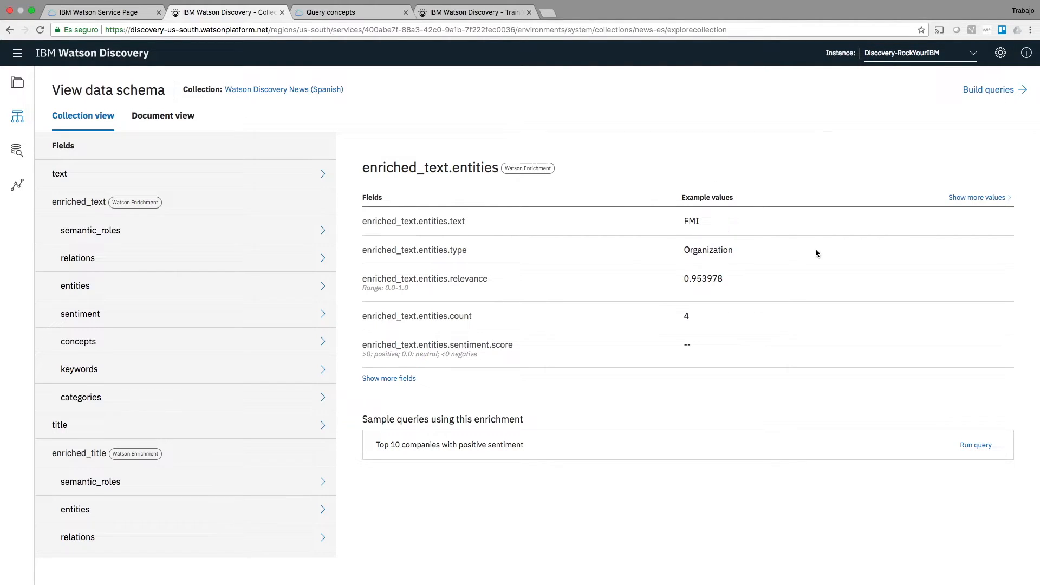
pyautogui.click(957, 199)
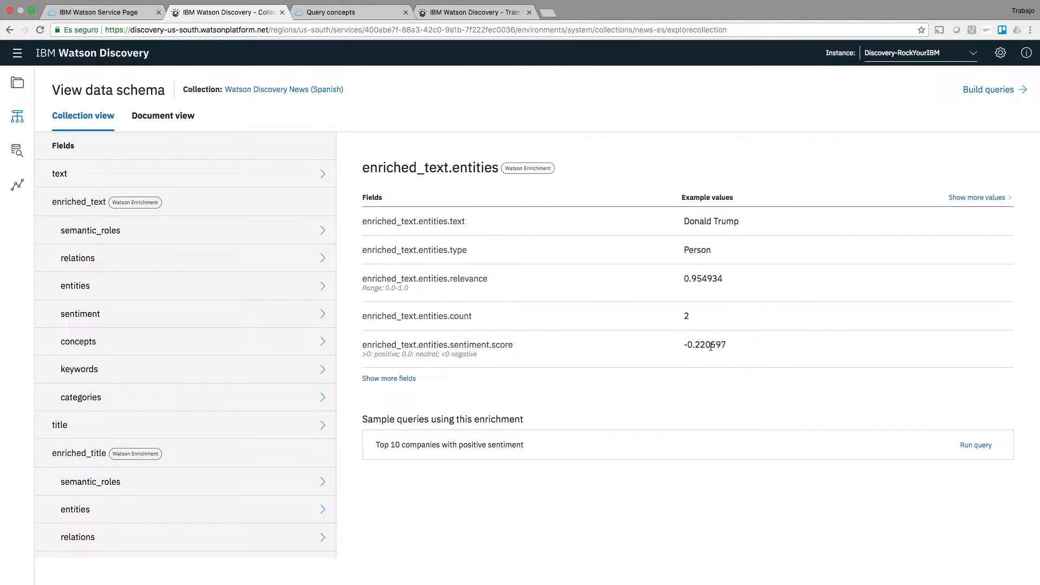
pyautogui.click(969, 198)
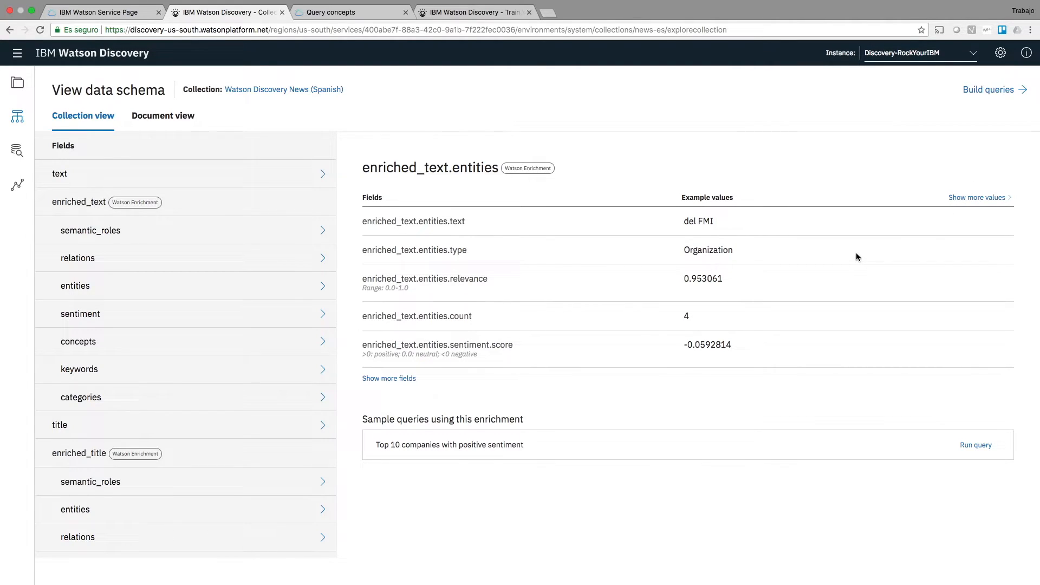
pyautogui.click(970, 199)
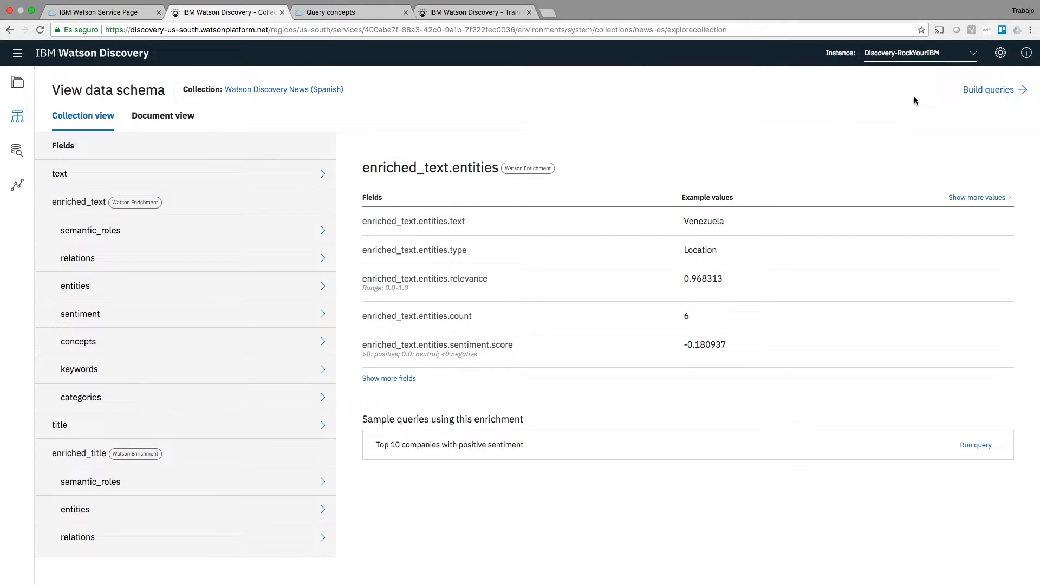
# - Open the query builder for the Spanish news collection, view the results-analysis component's settings and remove that component
pyautogui.click(982, 95)
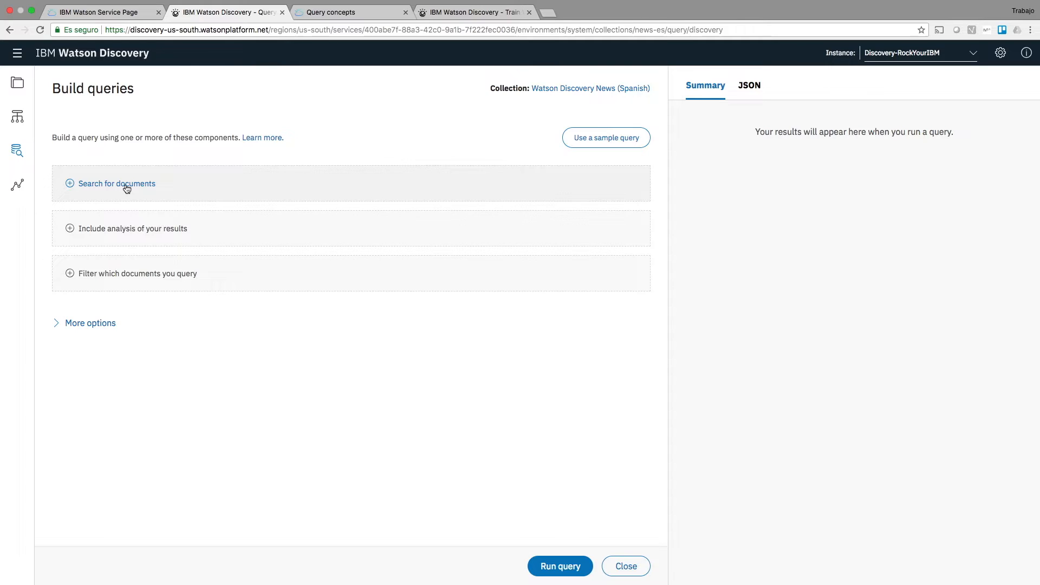
pyautogui.click(137, 230)
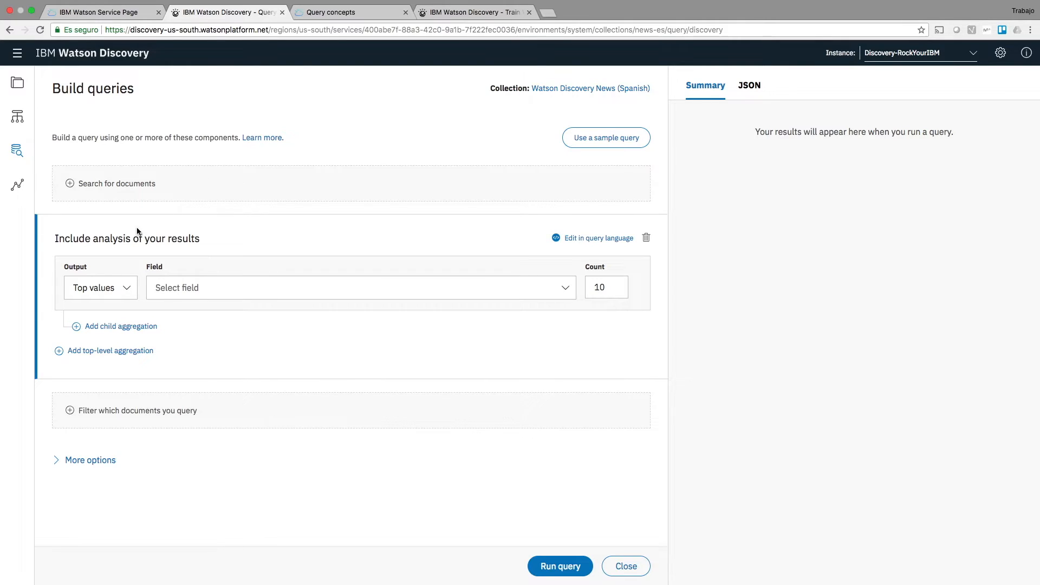
pyautogui.click(645, 238)
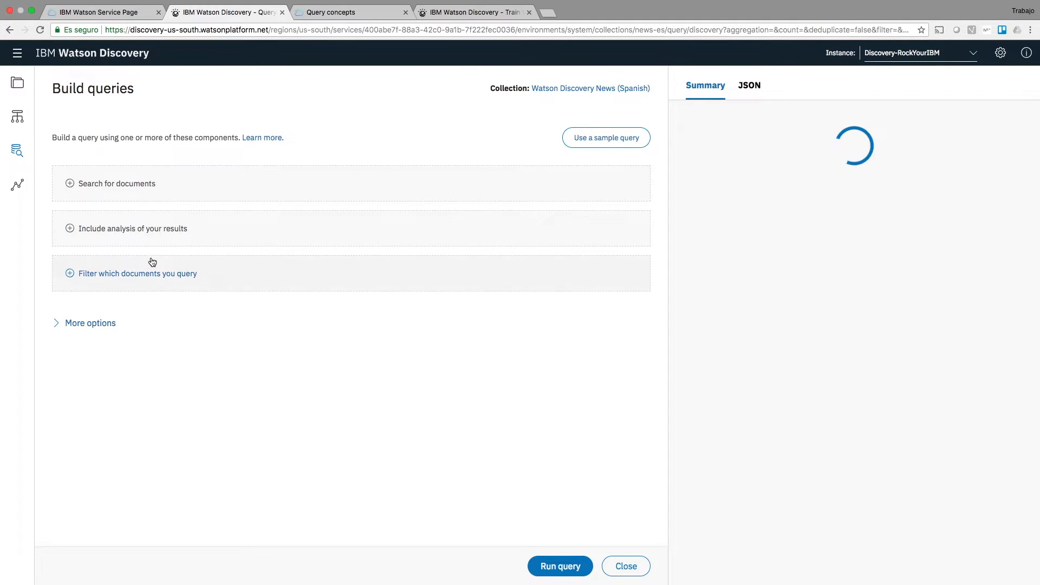
# - Add a document filter to the query with a rule on the field enriched_text.entities.text
pyautogui.click(137, 274)
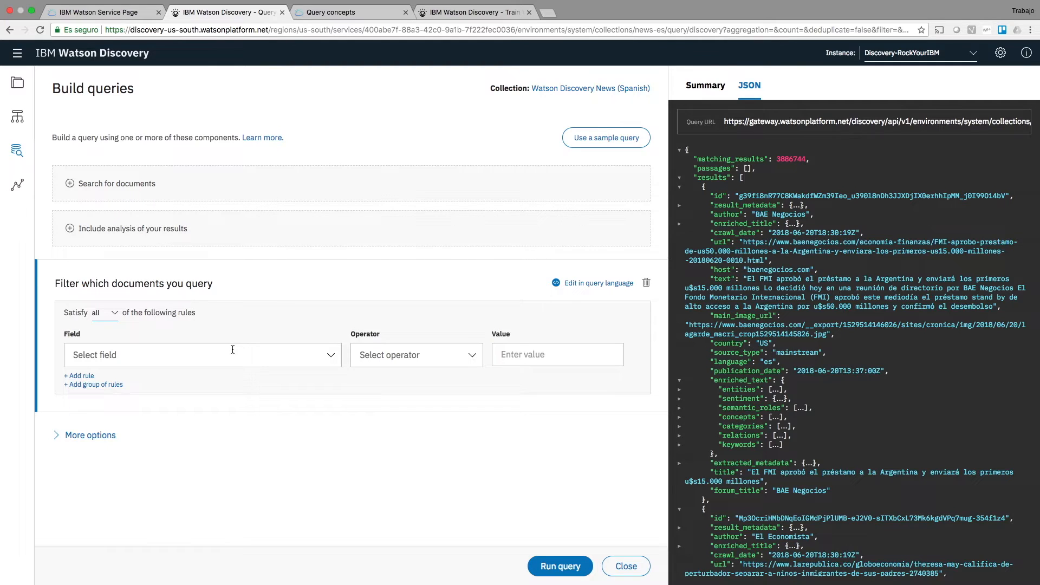
pyautogui.scroll(-1, 232, 350)
pyautogui.scroll(-2, 232, 350)
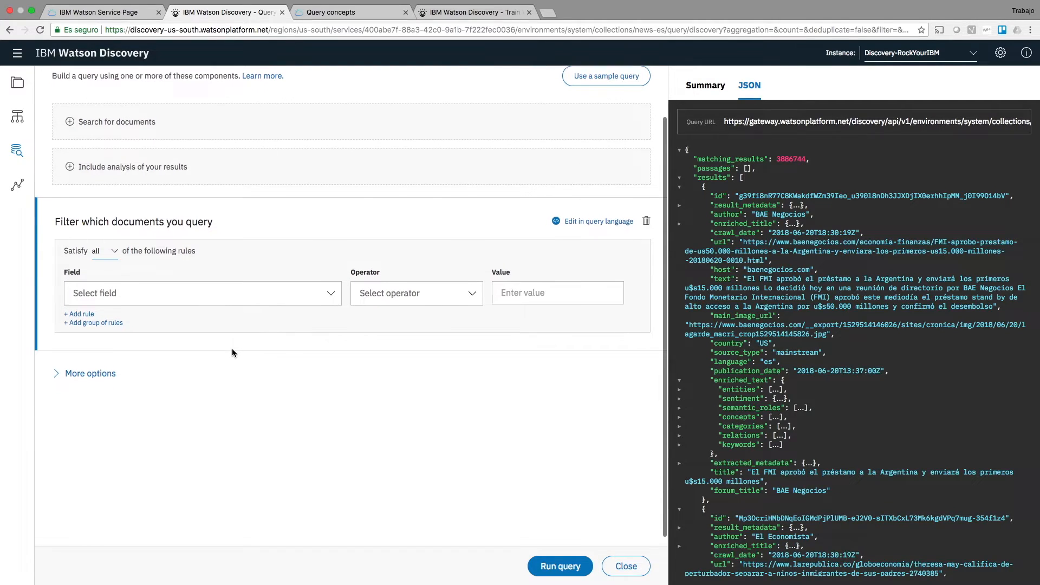
pyautogui.scroll(2, 232, 353)
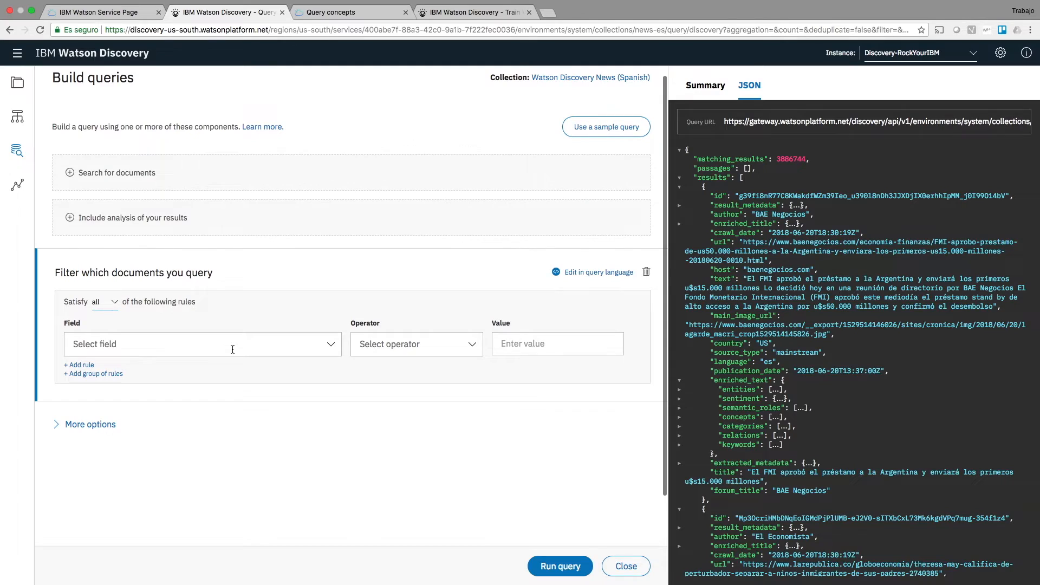
pyautogui.scroll(1, 232, 349)
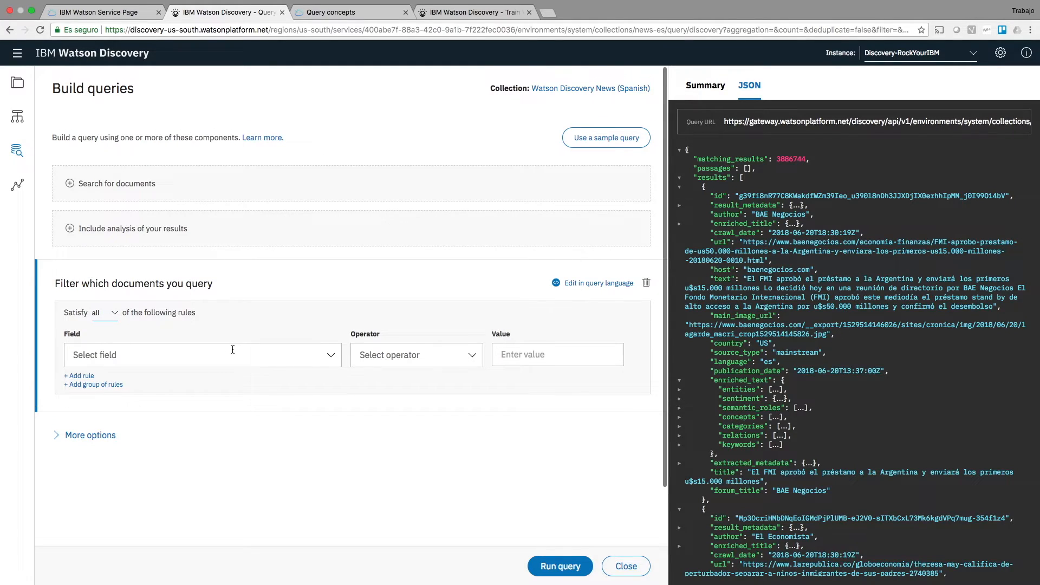
pyautogui.click(136, 361)
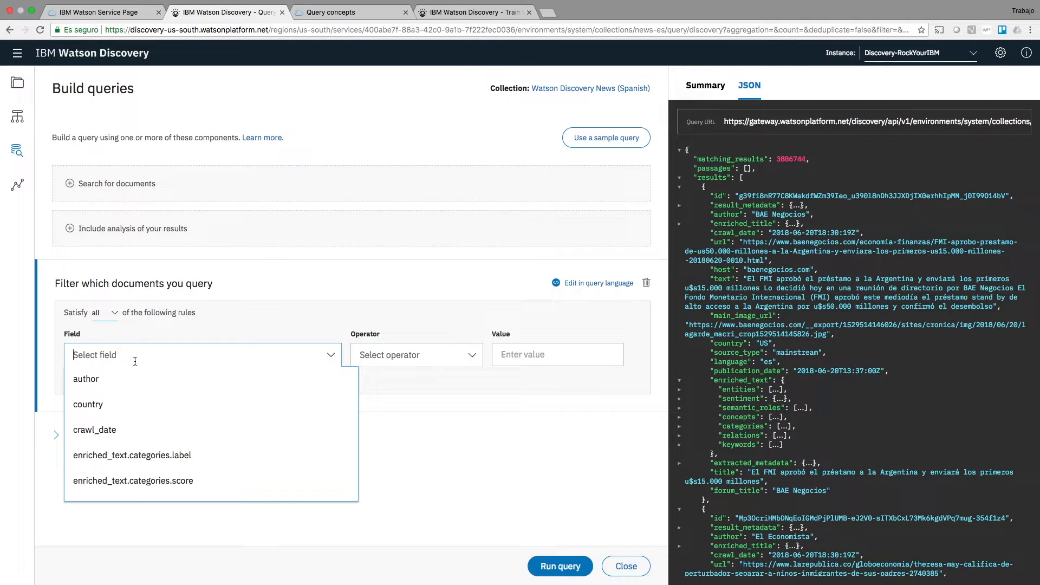
pyautogui.write('enric')
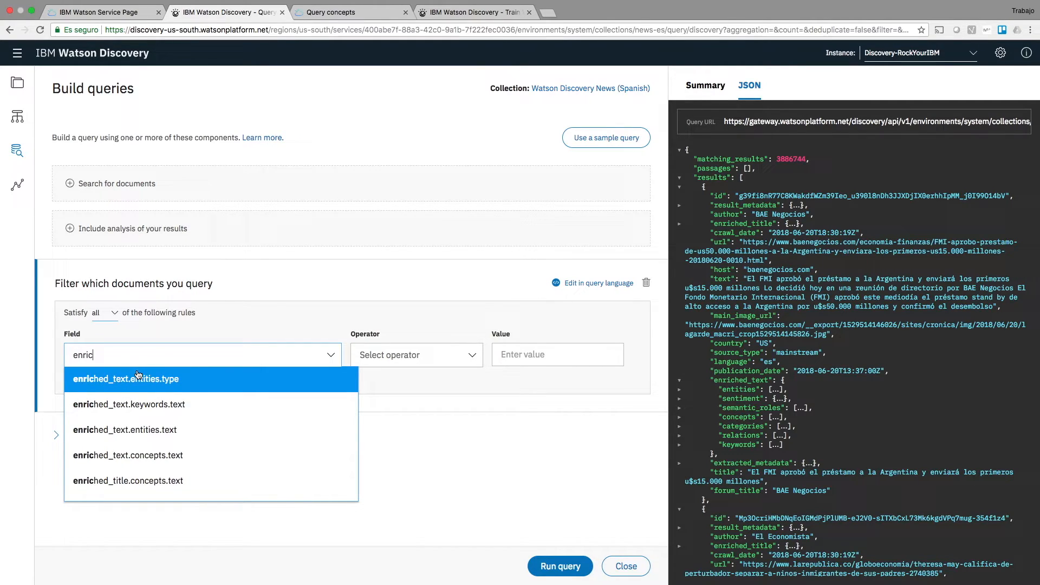
pyautogui.click(139, 431)
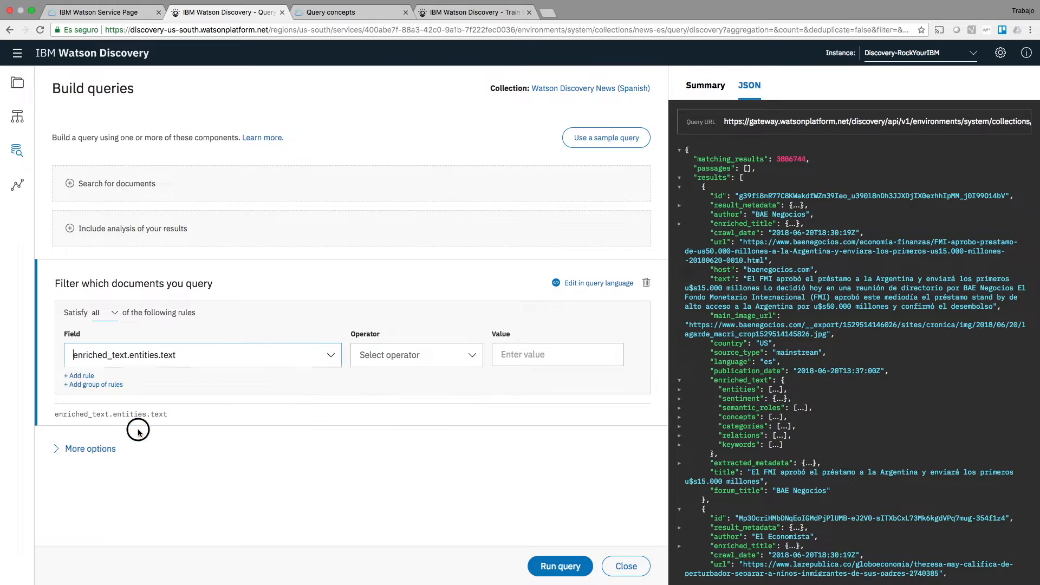
# - Set the filter rule's operator to "is" and its value to Santander
pyautogui.click(421, 353)
pyautogui.click(413, 378)
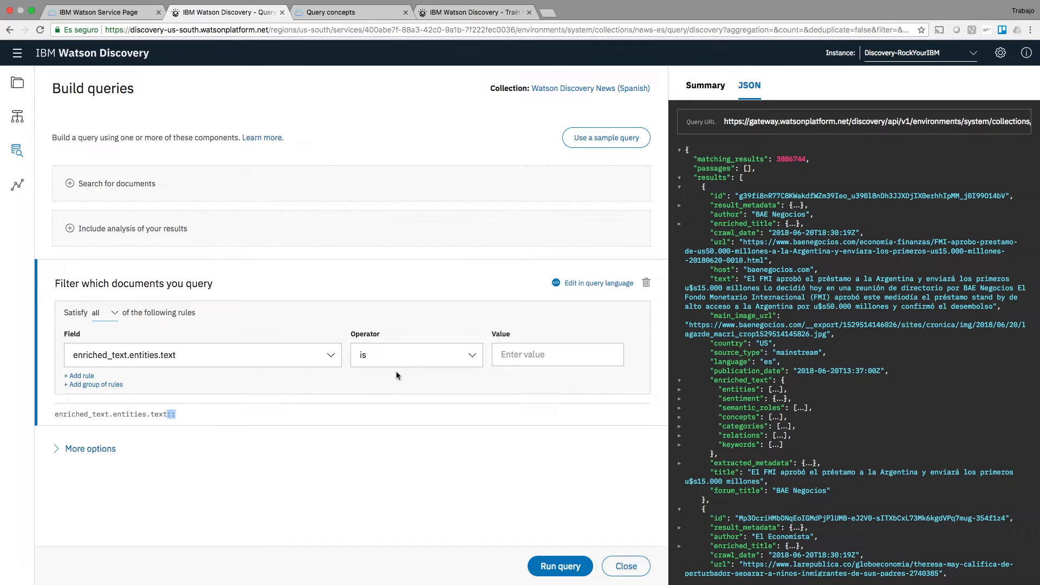
pyautogui.click(404, 353)
pyautogui.click(392, 430)
pyautogui.click(379, 355)
pyautogui.click(379, 401)
pyautogui.click(472, 362)
pyautogui.click(454, 379)
pyautogui.click(516, 353)
pyautogui.write('Santander')
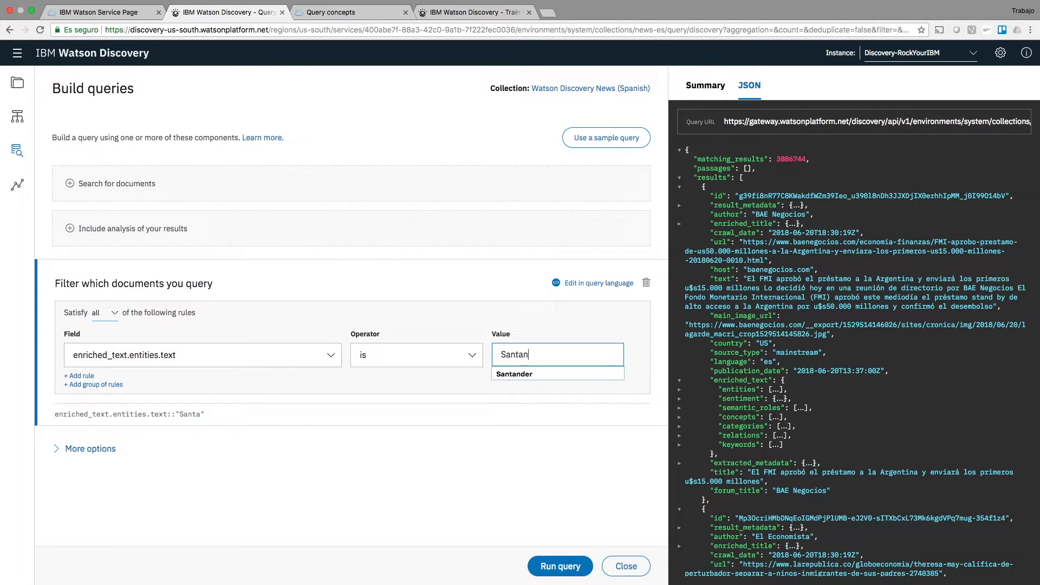
pyautogui.click(470, 401)
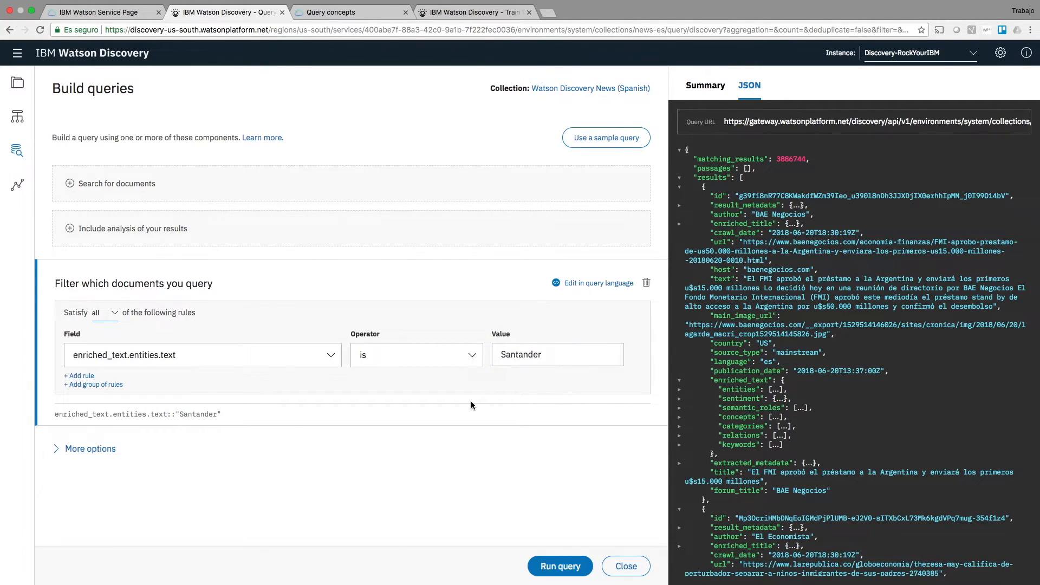
# - Expand the additional query options and run the query with all fields returned
pyautogui.scroll(-2, 470, 401)
pyautogui.scroll(-3, 470, 401)
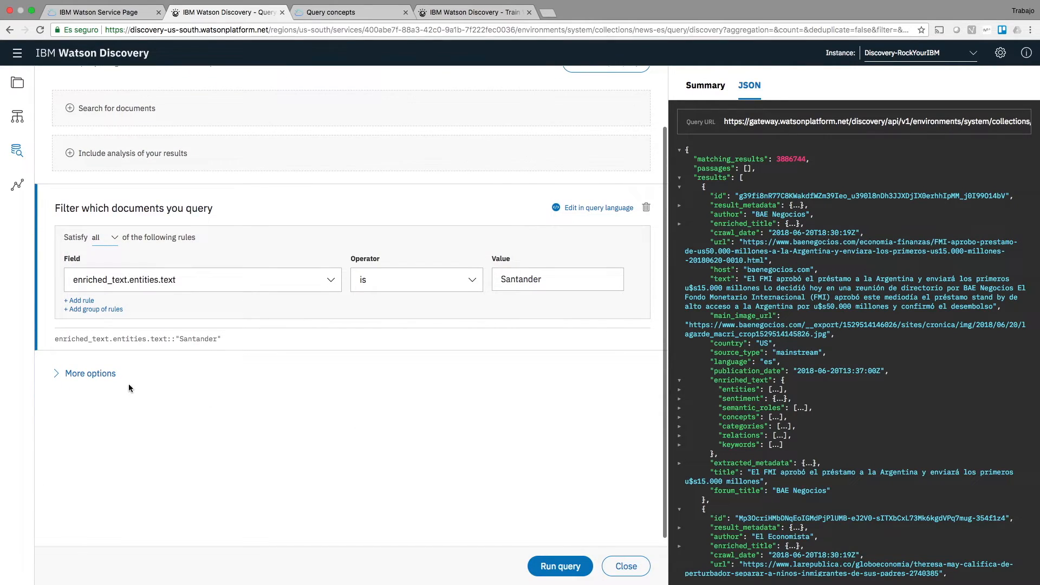
pyautogui.click(90, 374)
pyautogui.scroll(-5, 103, 379)
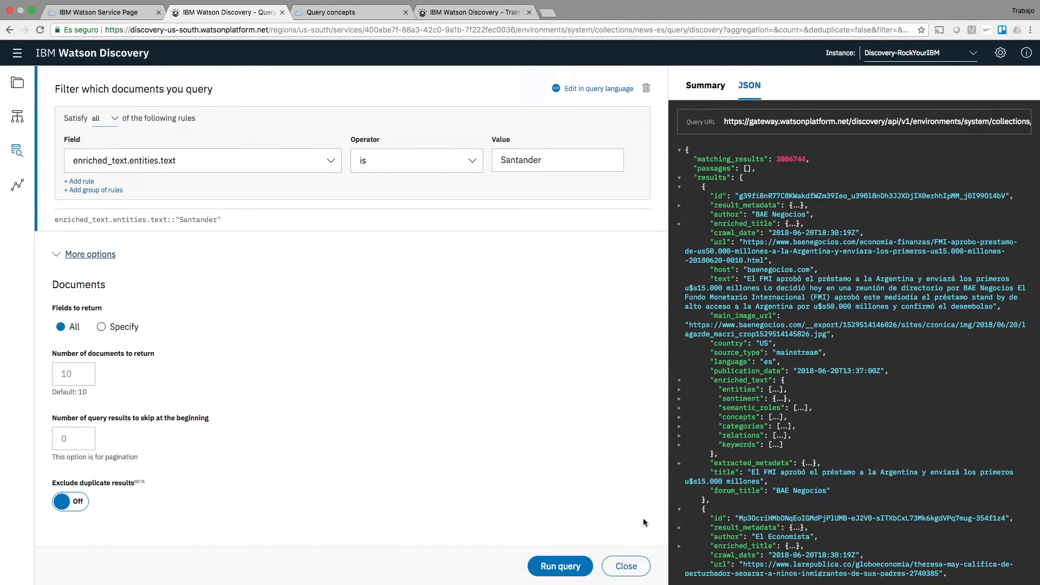
pyautogui.click(573, 566)
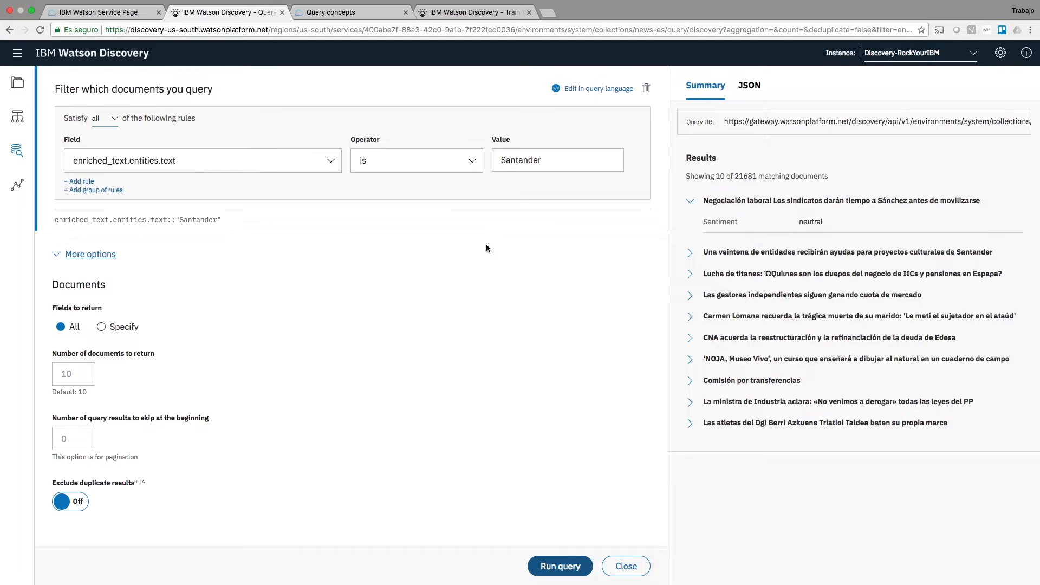
# - Edit the filter in query language, grouping the Santander text condition with type:Company in parentheses
pyautogui.scroll(2, 463, 221)
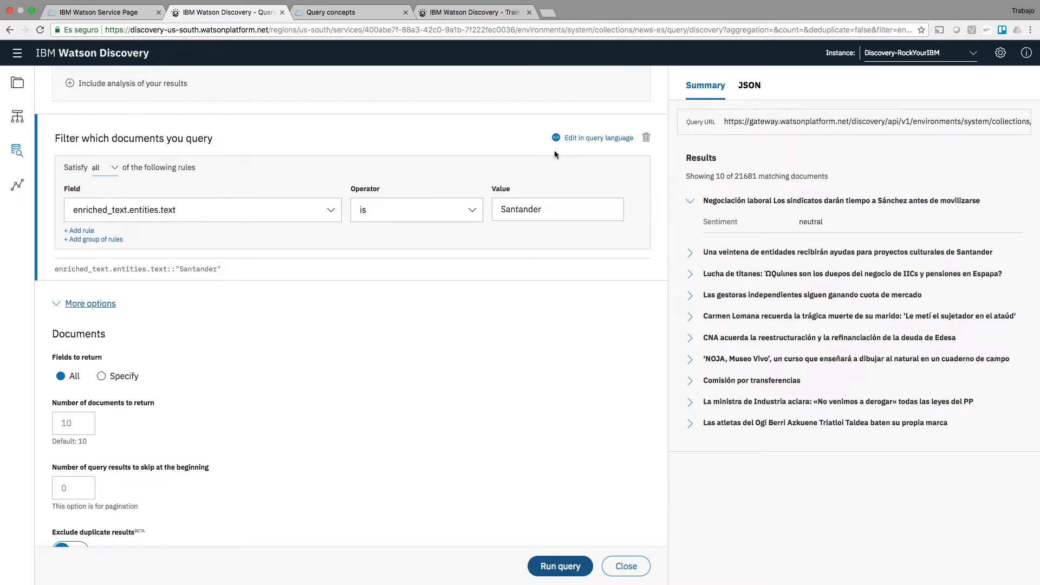
pyautogui.click(572, 139)
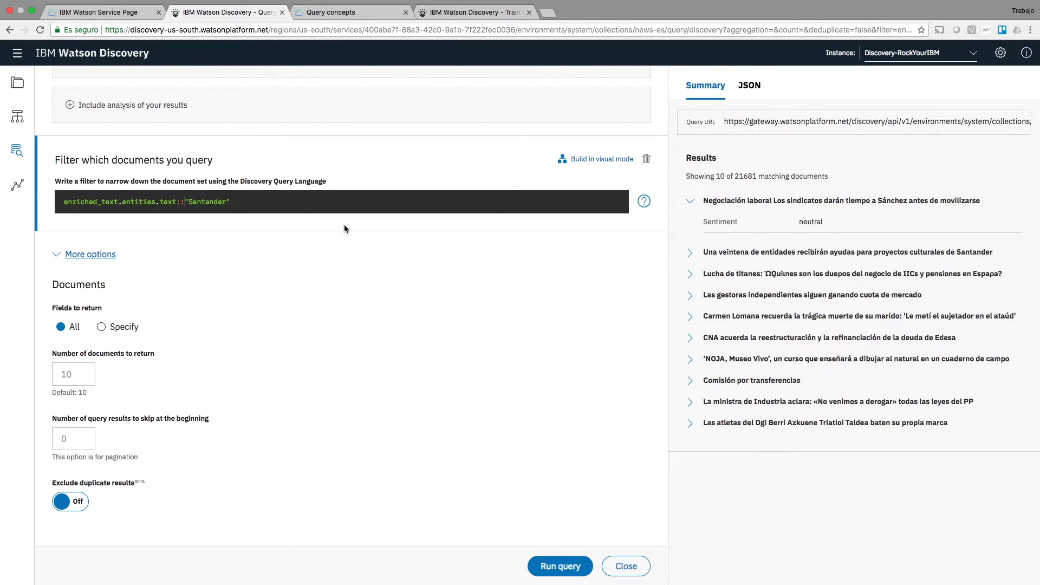
pyautogui.press('BackSpace')
pyautogui.write('(text:')
pyautogui.press('BackSpace')
pyautogui.tripleClick(260, 198)
pyautogui.click(260, 198)
pyautogui.press('BackSpace')
pyautogui.write(',type:Company)')
# - Correct the filter to enriched_text.entities:(text:Santander,type:Company), run the query and review the matching documents
pyautogui.click(180, 202)
pyautogui.press('BackSpace')
pyautogui.press('BackSpace')
pyautogui.press('BackSpace')
pyautogui.press('BackSpace')
pyautogui.press('BackSpace')
pyautogui.press('BackSpace')
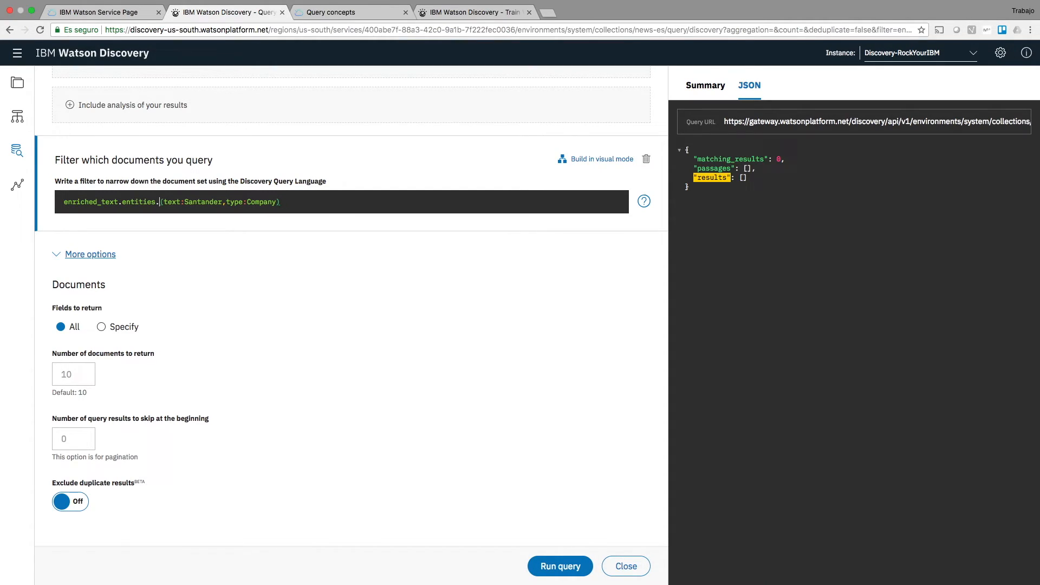
pyautogui.write(':')
pyautogui.click(582, 570)
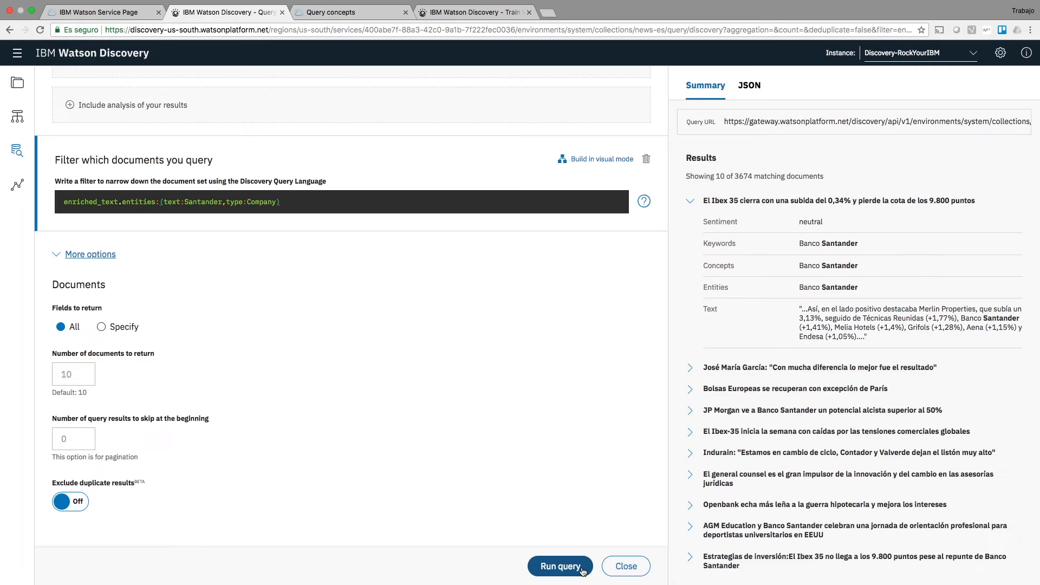
pyautogui.scroll(-1, 813, 460)
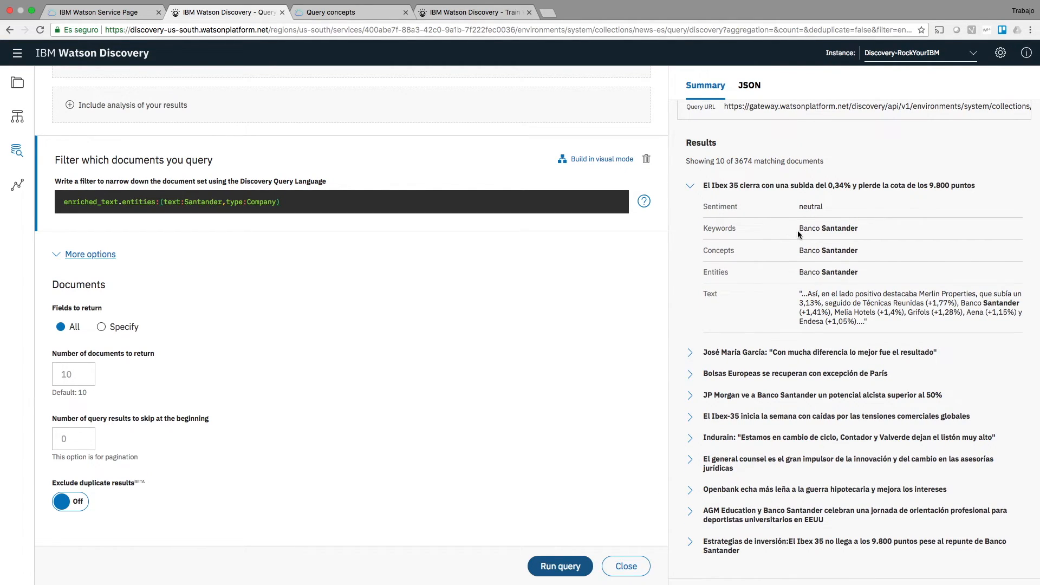
pyautogui.scroll(-3, 867, 232)
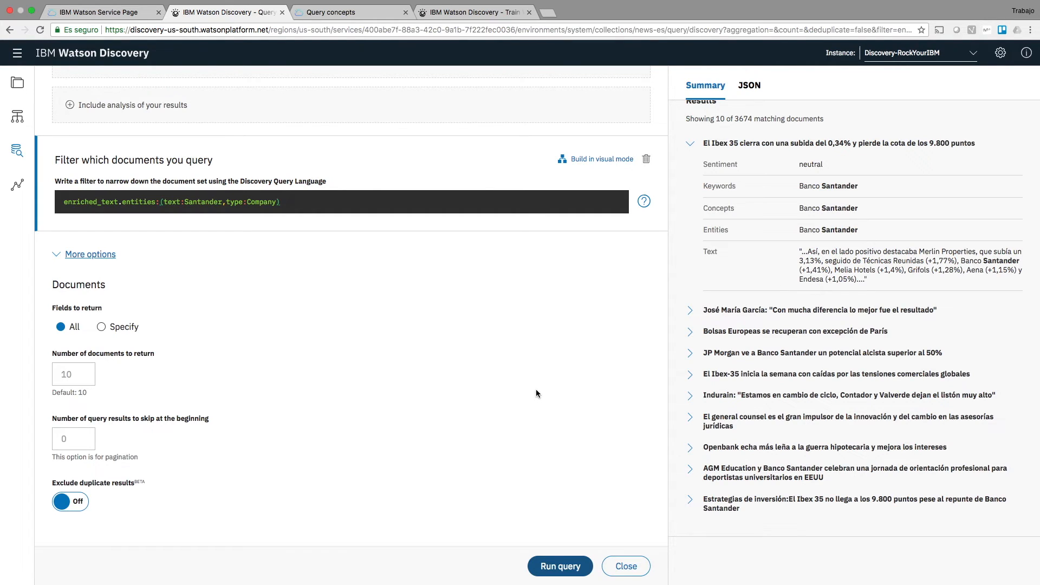
# - Return the filter to visual mode and add a natural-language document search, viewing its suggested queries
pyautogui.scroll(2, 536, 394)
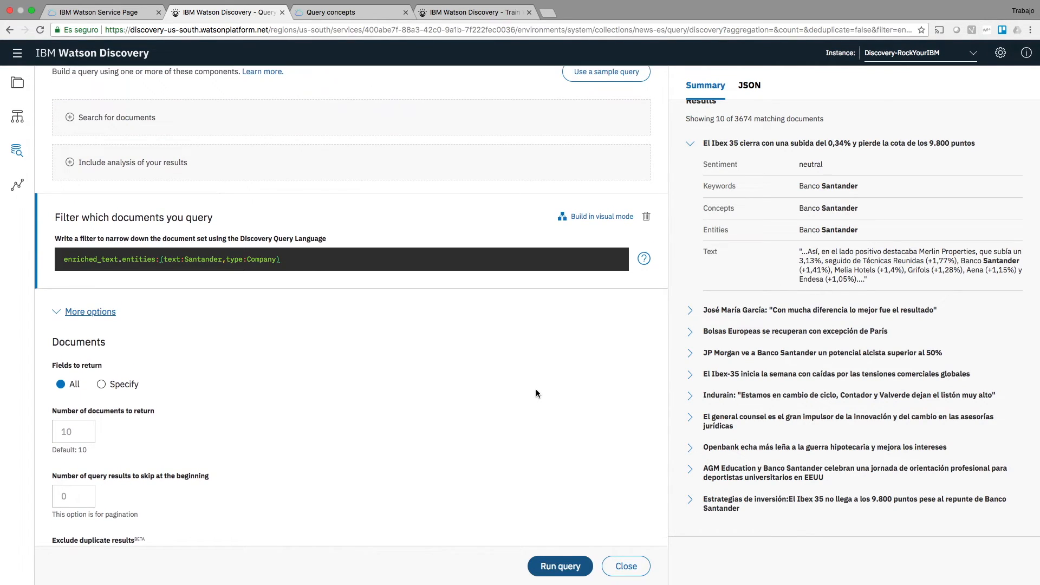
pyautogui.scroll(2, 536, 393)
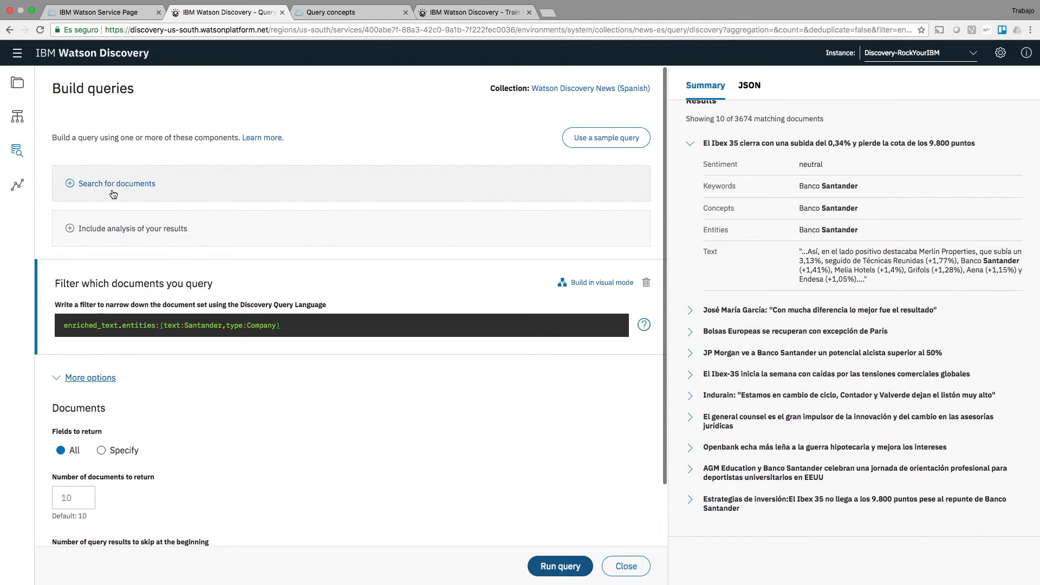
pyautogui.click(606, 284)
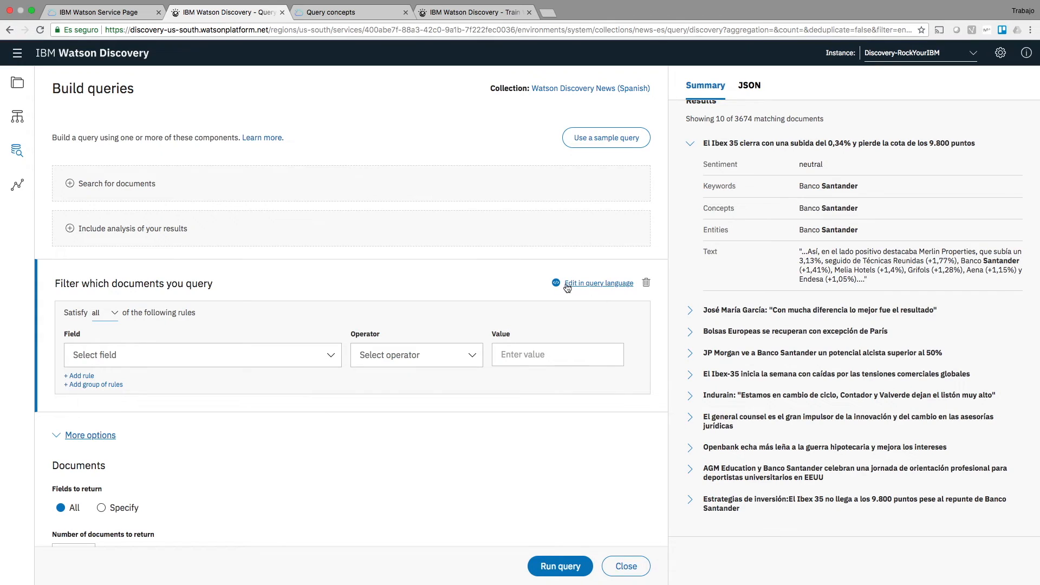
pyautogui.click(121, 193)
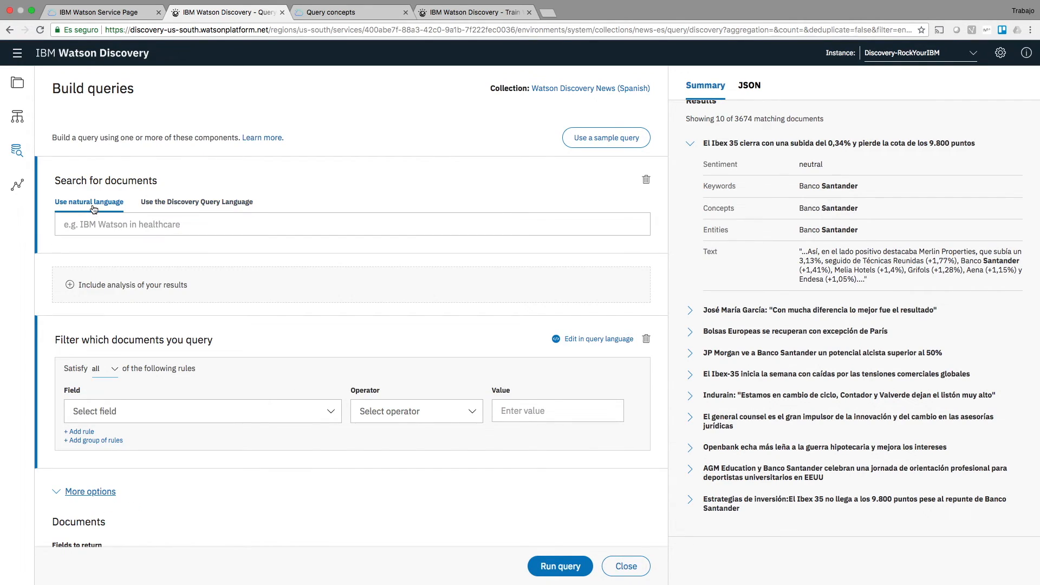
pyautogui.click(100, 225)
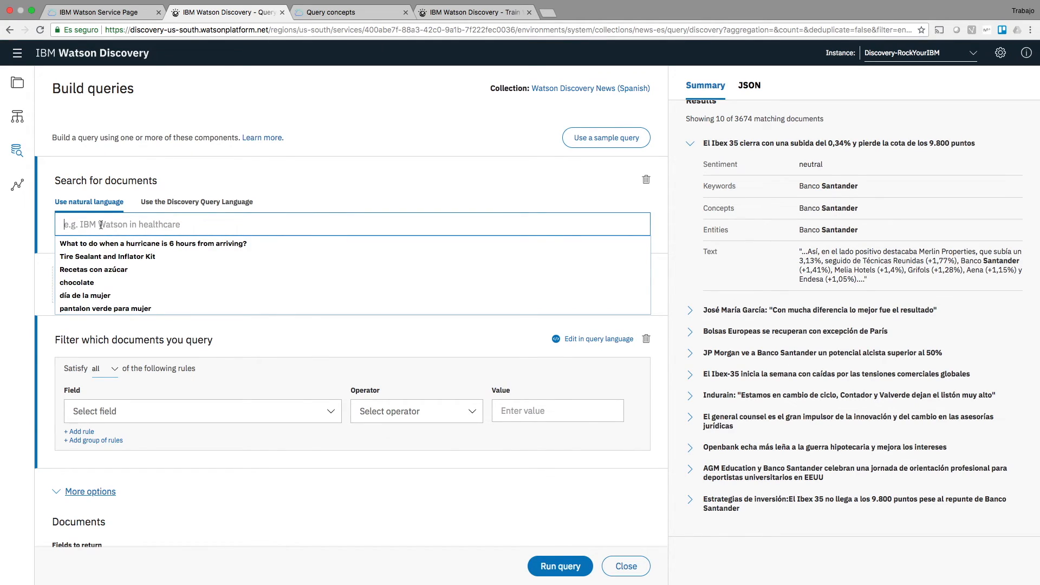
pyautogui.click(282, 172)
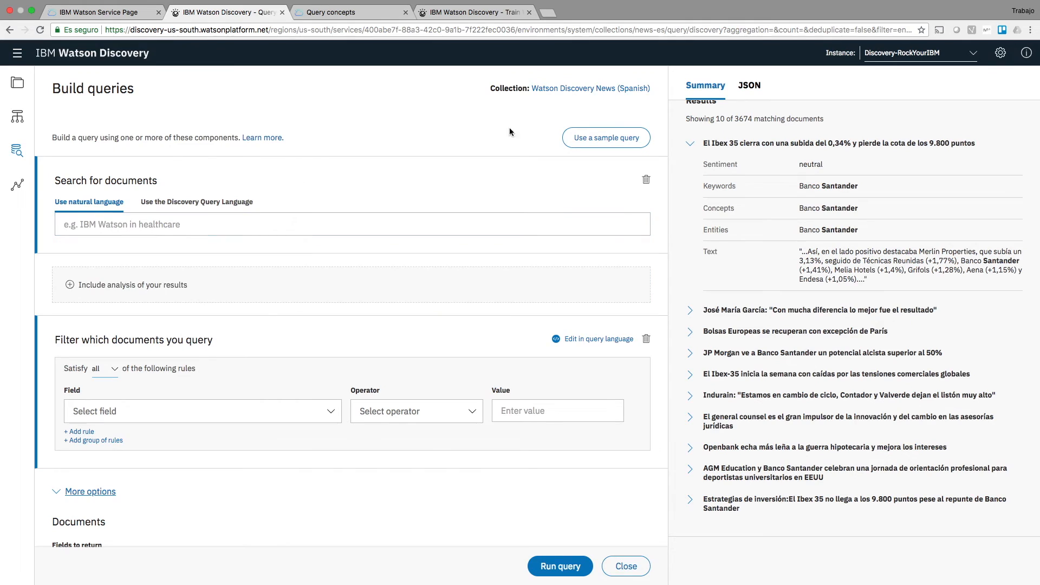
# - View the list of sample queries and the suggestions for the natural-language search without choosing any
pyautogui.click(578, 139)
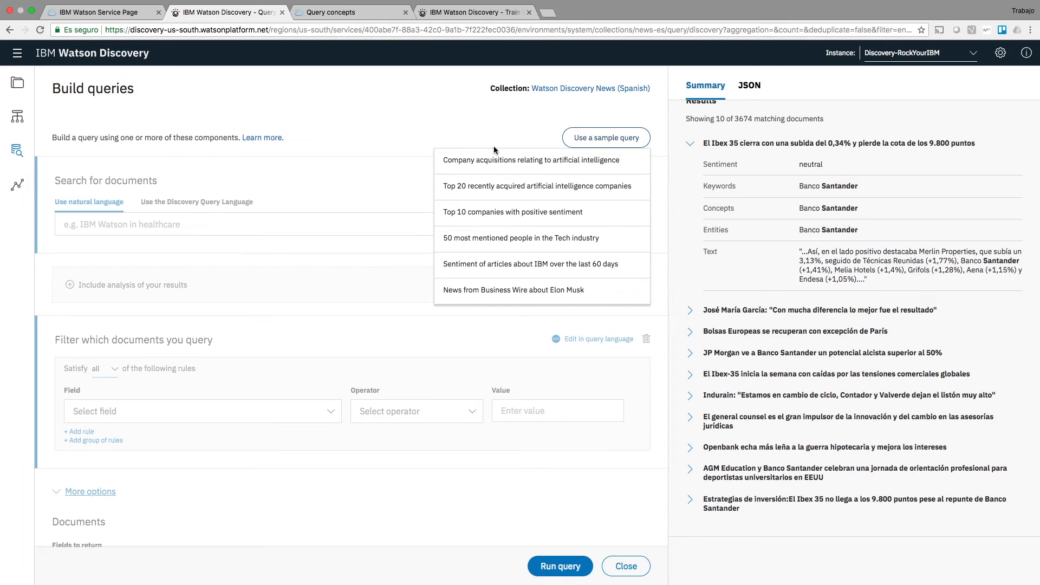
pyautogui.click(488, 130)
pyautogui.click(188, 226)
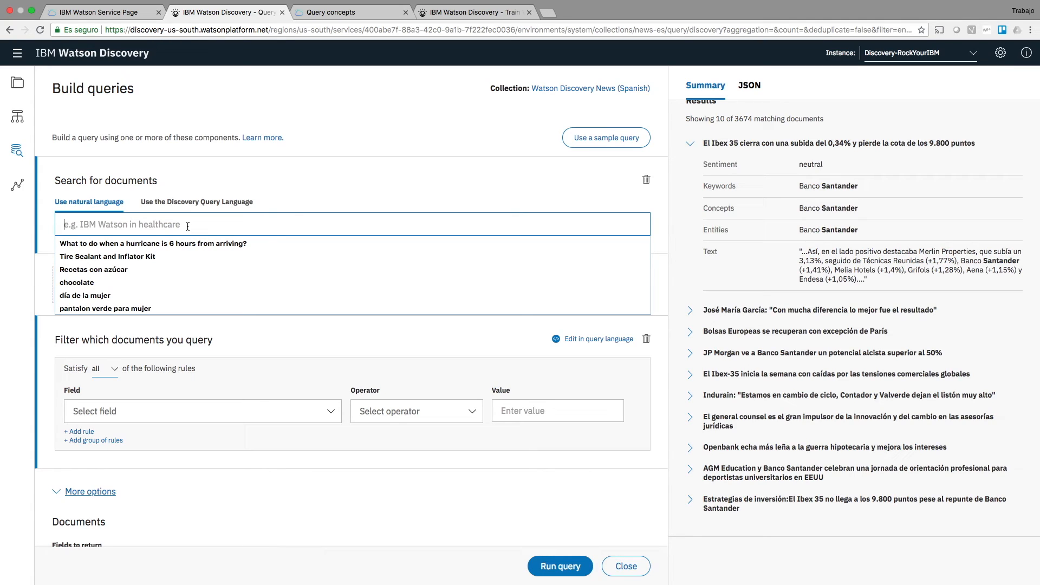
pyautogui.click(274, 174)
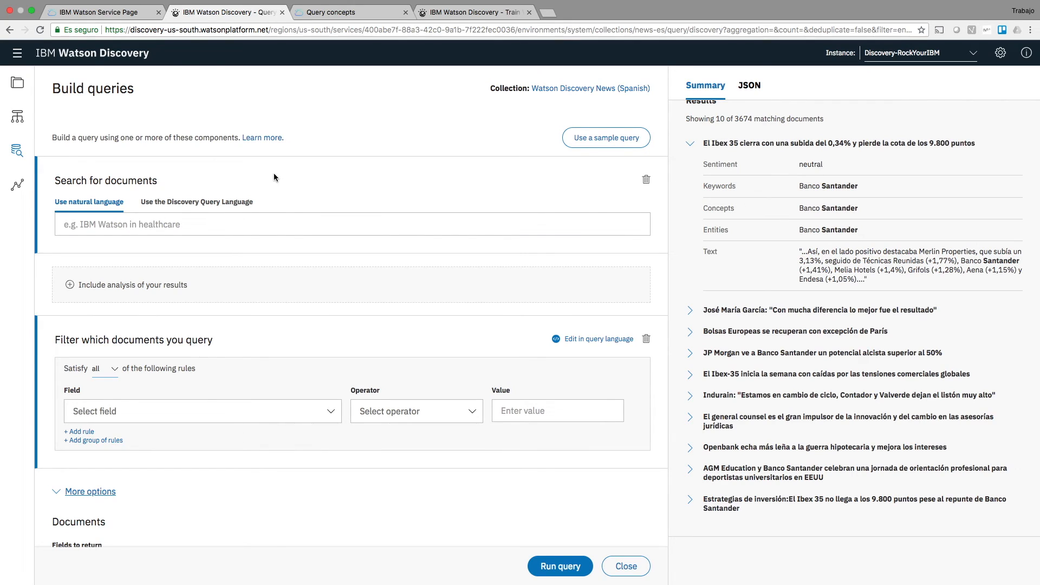
# - View the rated results for "Vestidos de color azul y manga corta" in the Clothes collection's training page and open the performance overview
pyautogui.click(438, 13)
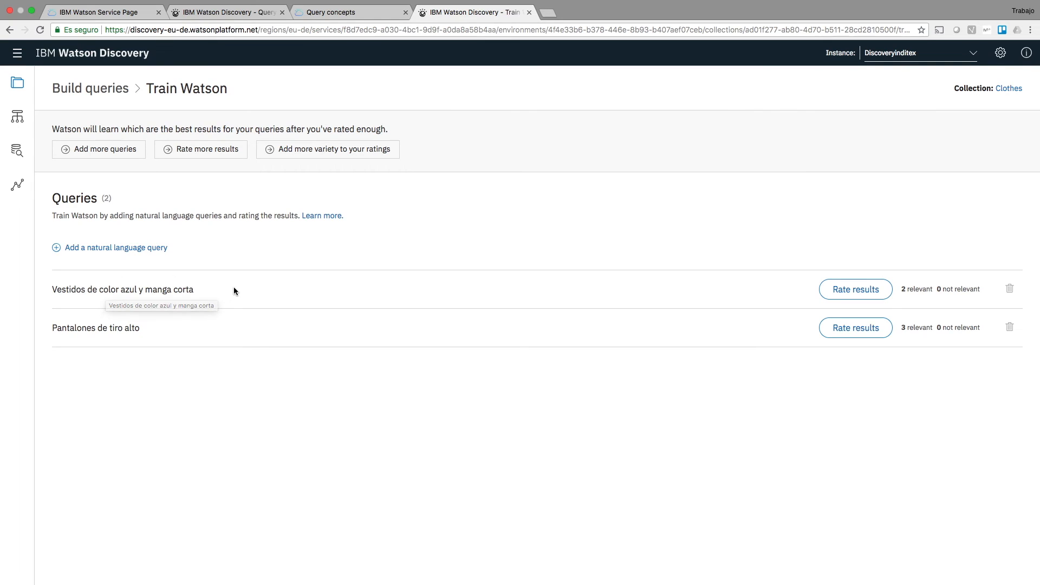
pyautogui.click(825, 287)
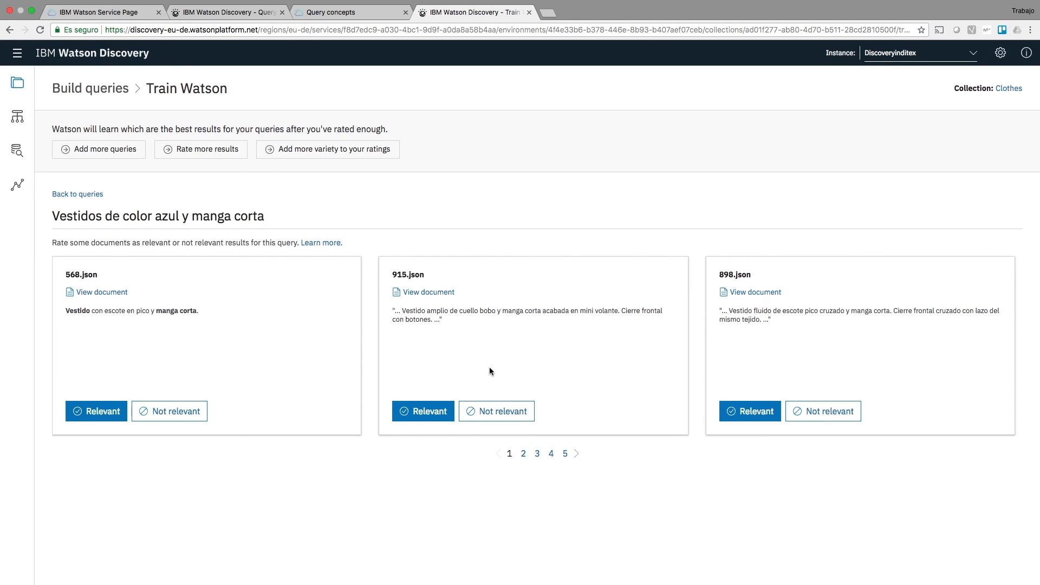
pyautogui.click(17, 187)
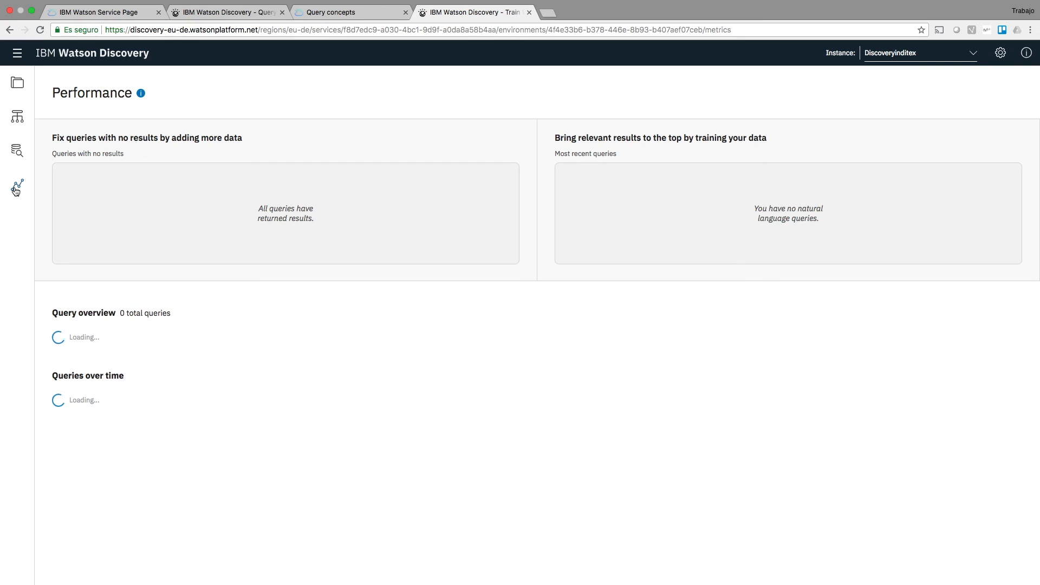